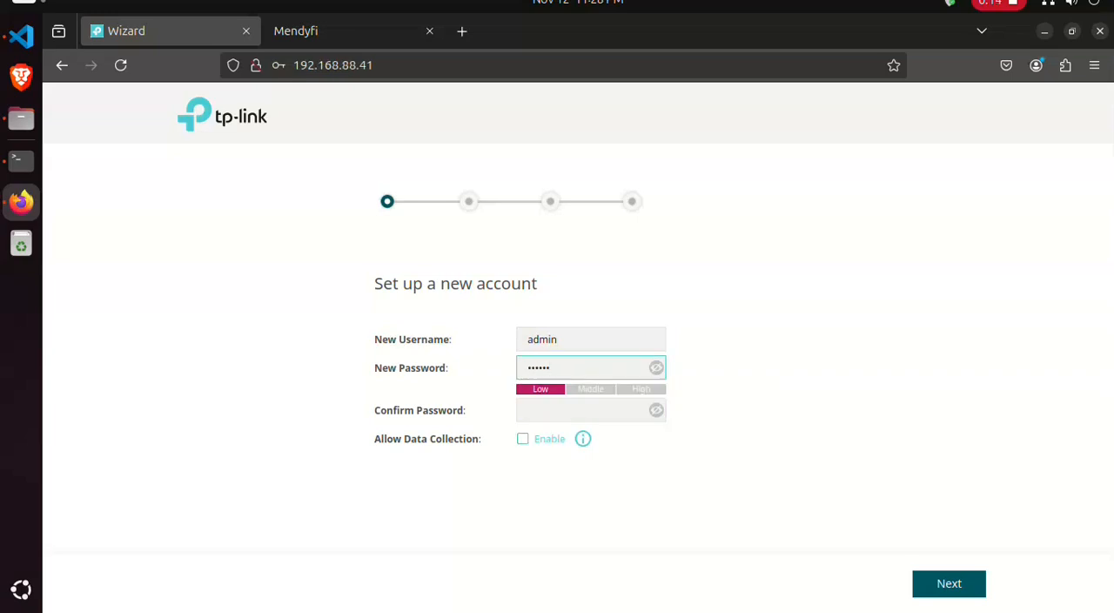
- Confirm the new admin account's password and keep AP Mode as the operation mode
key("Tab")
type("**")
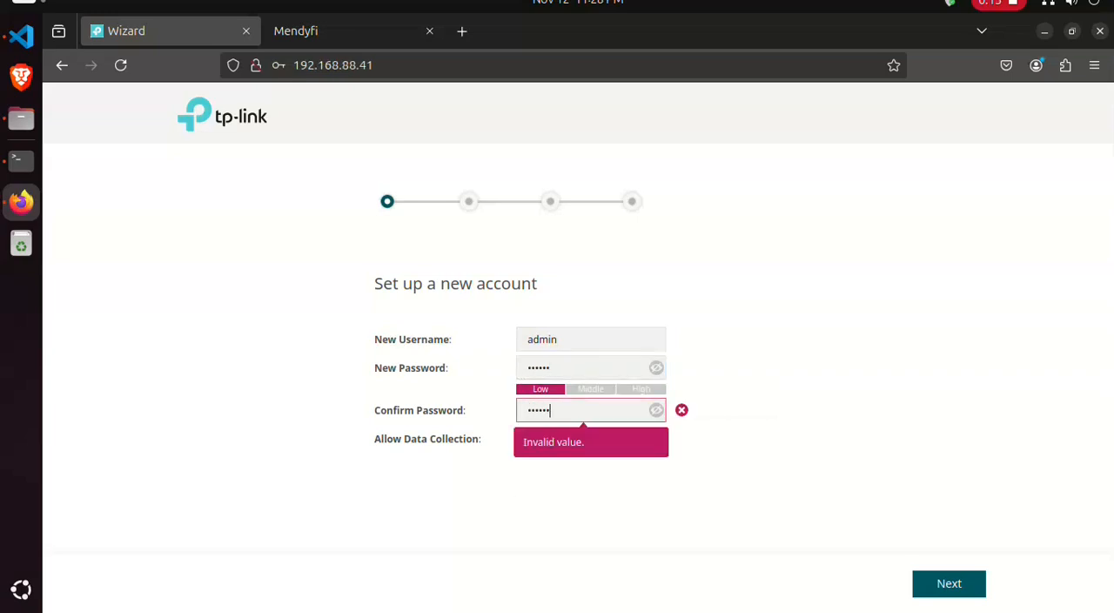
key("Return")
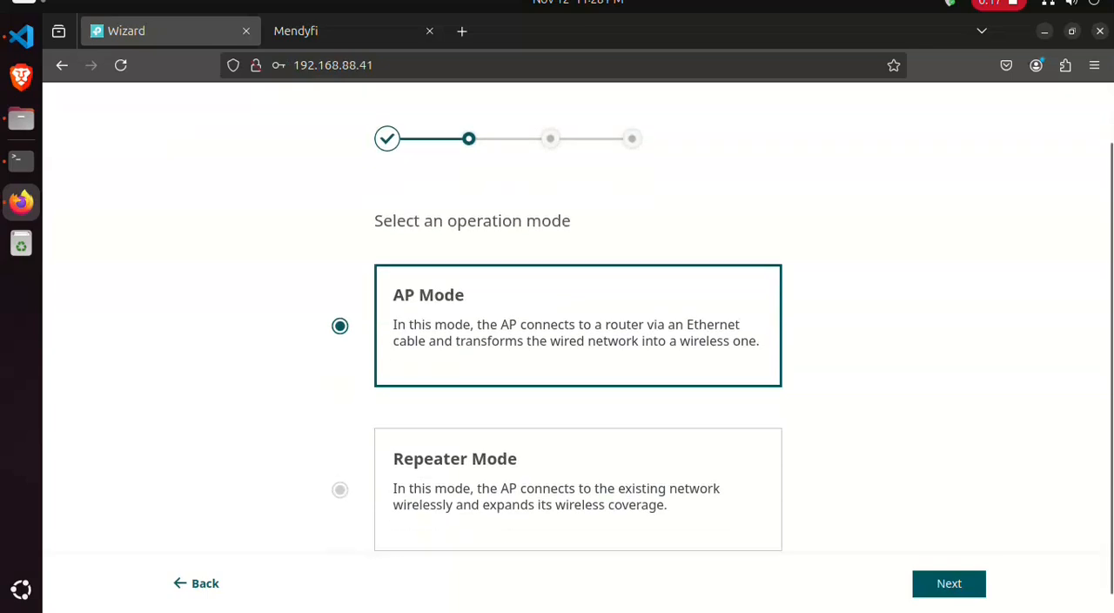
scroll(578, 348, "down", 1)
left_click(949, 584)
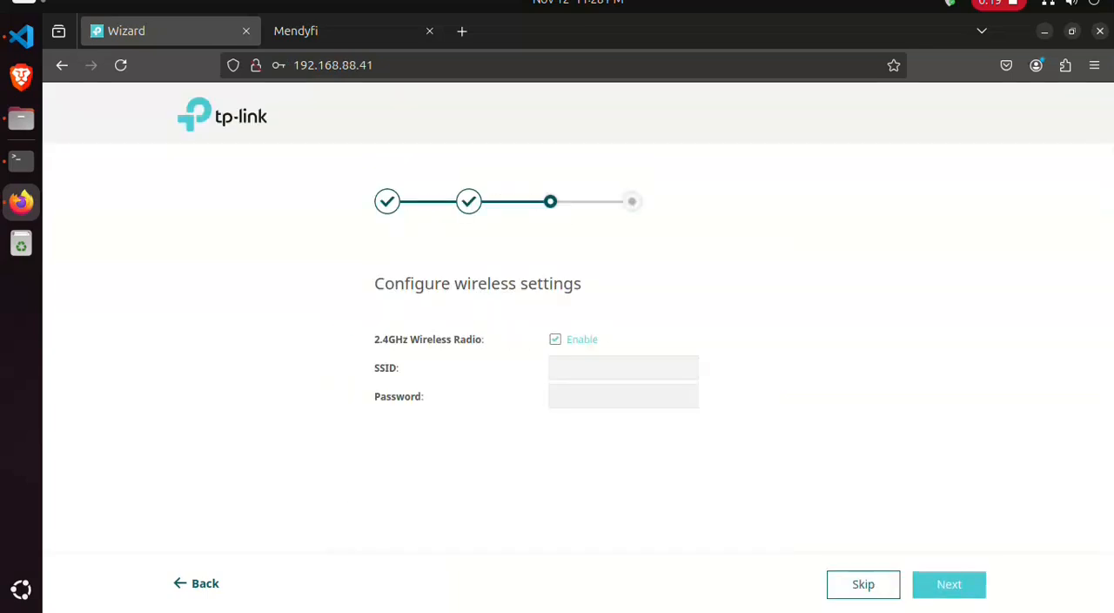
- Configure the 2.4GHz wireless network with SSID piso_wifi and enter its wireless password
left_click(623, 368)
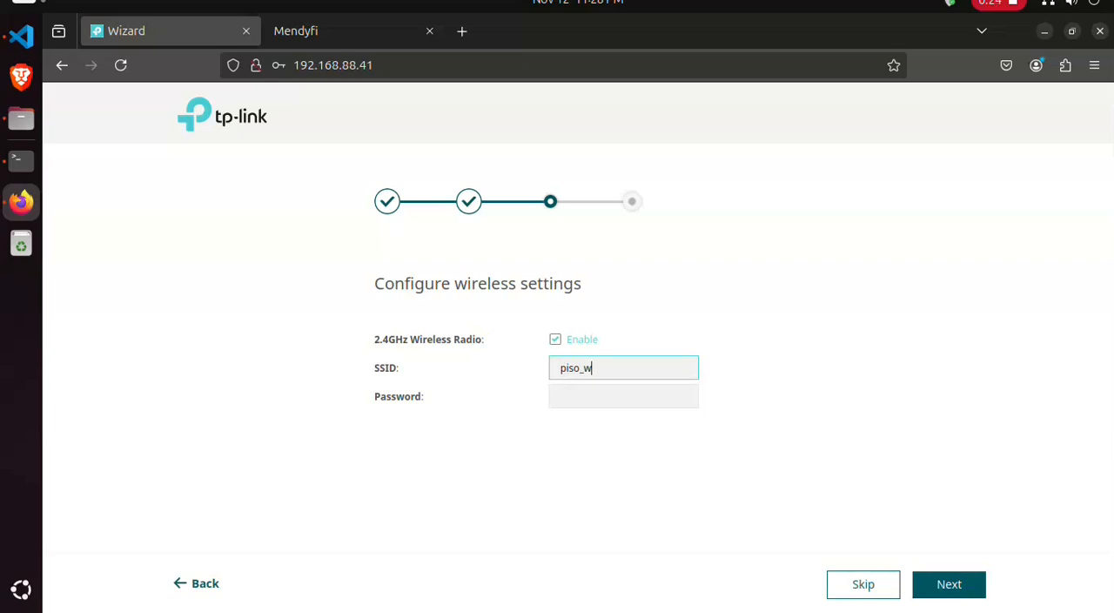
left_click(623, 396)
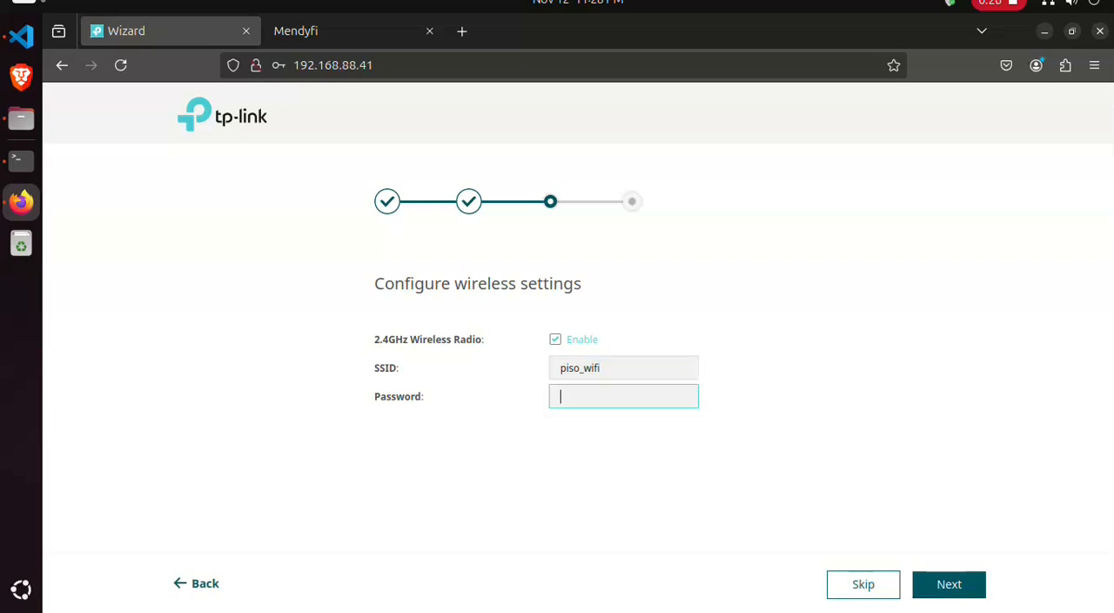
type("123")
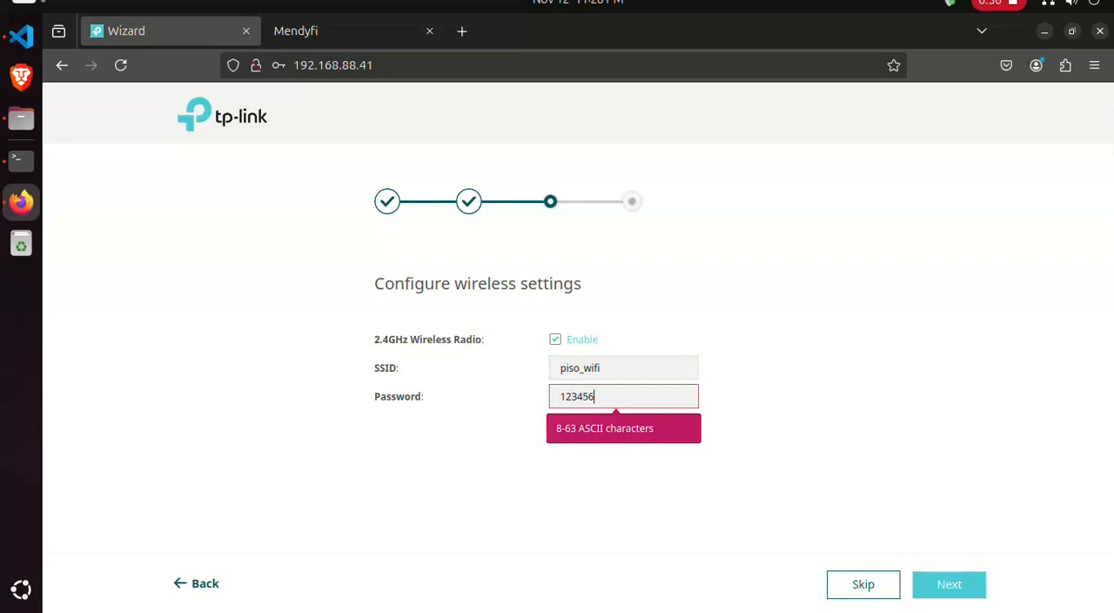
type("45678")
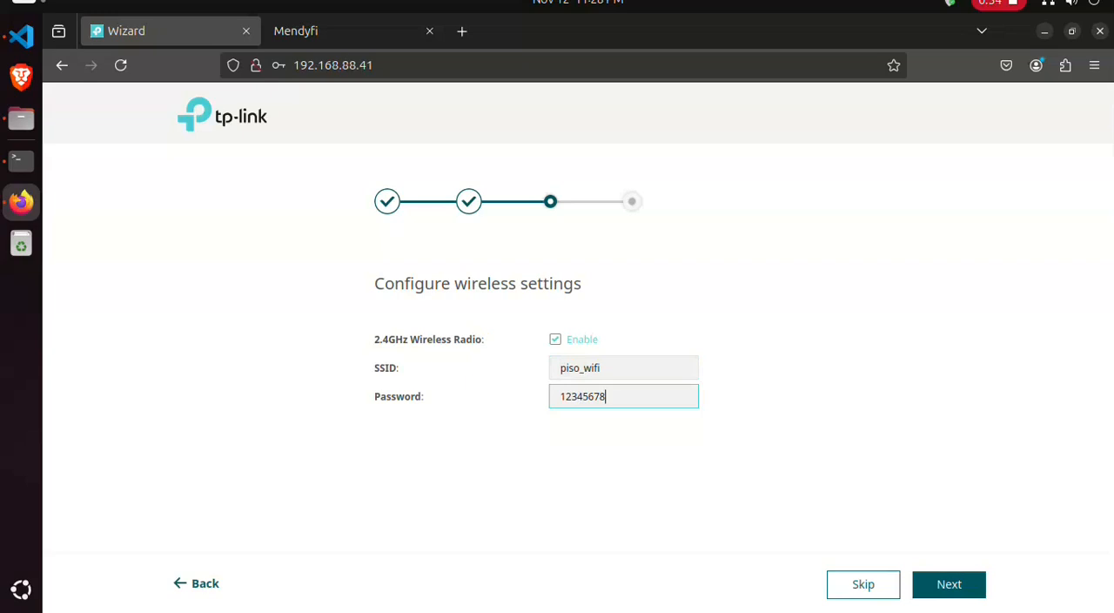
key("Return")
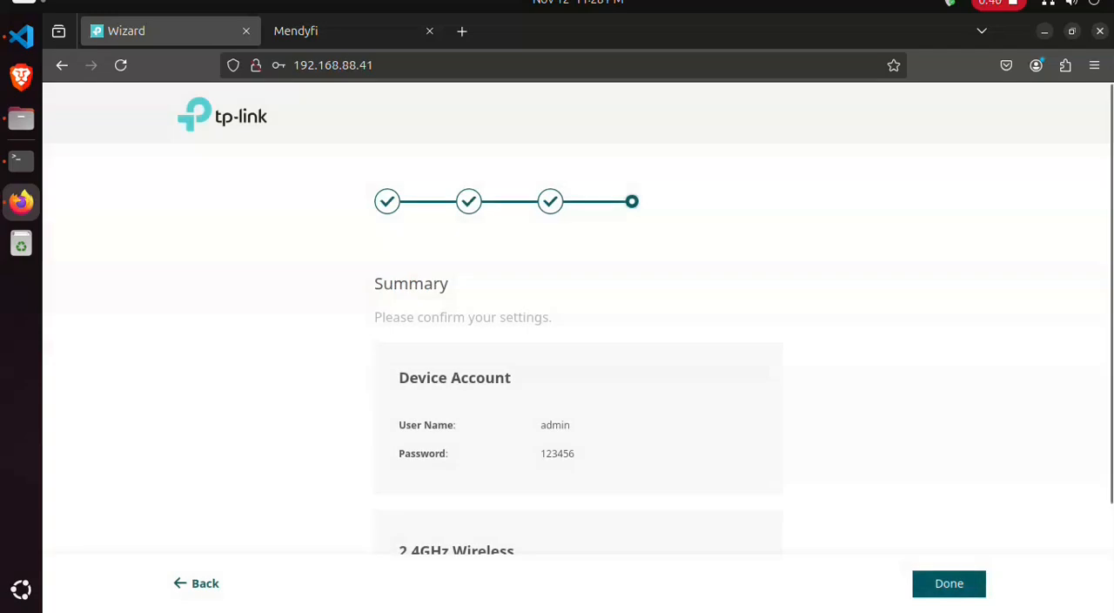
- Finish the setup wizard, confirm the connection to the SSID, and decline saving the login in the browser
scroll(578, 348, "down", 3)
left_click(949, 583)
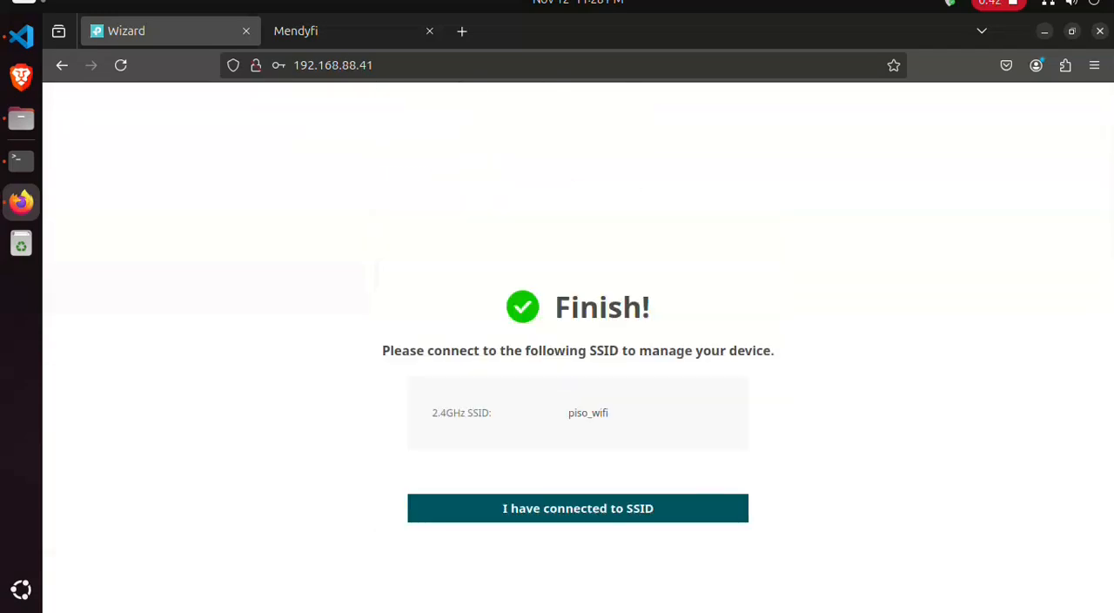
left_click(578, 508)
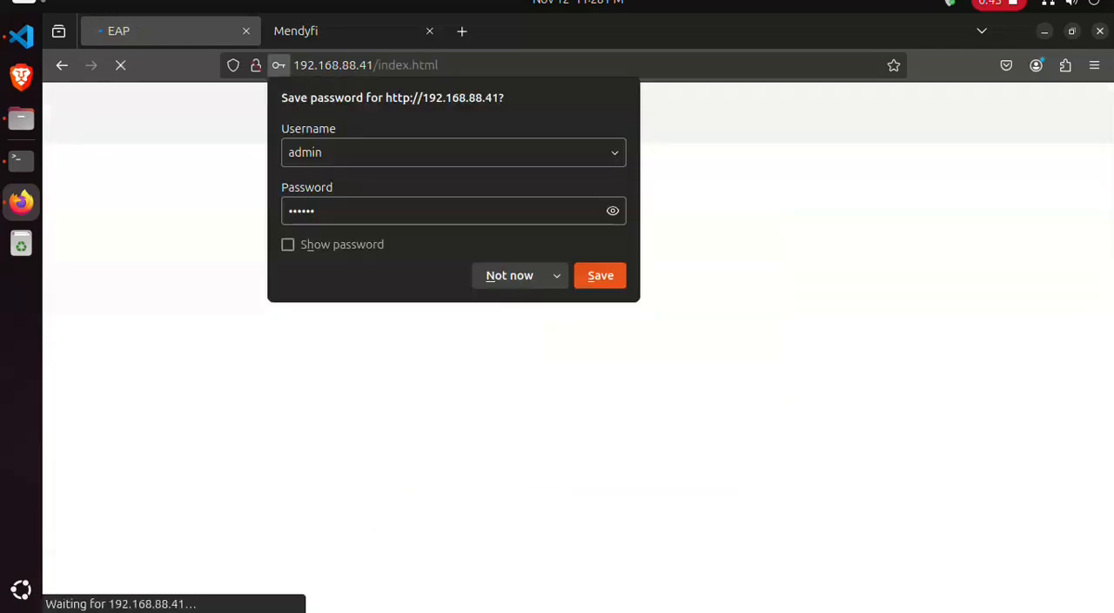
left_click(510, 275)
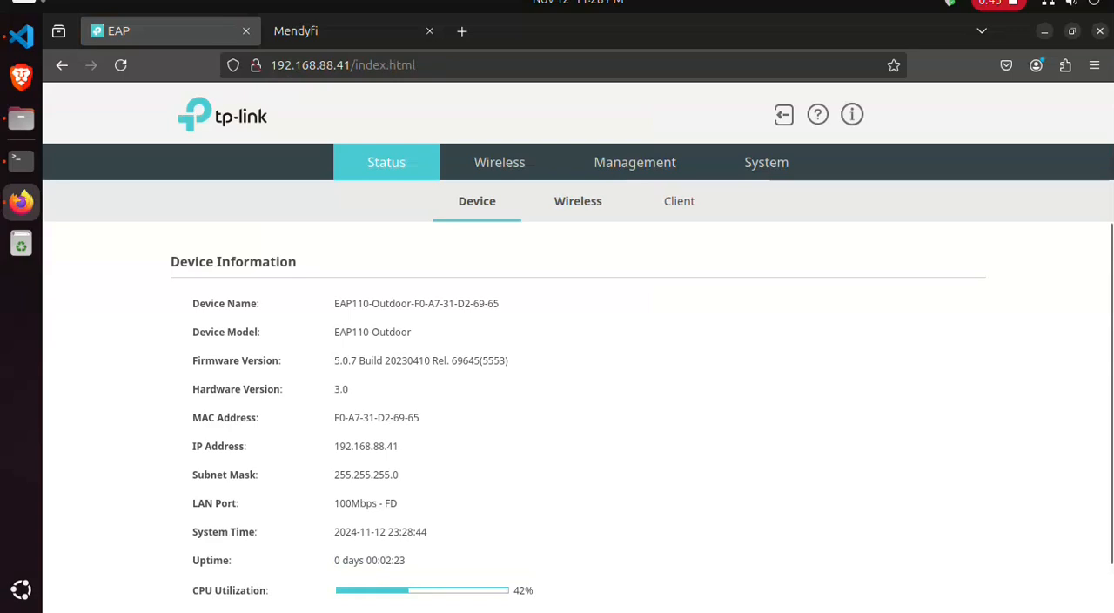
- Review the wireless status, including the SSID list and radio settings
left_click(578, 201)
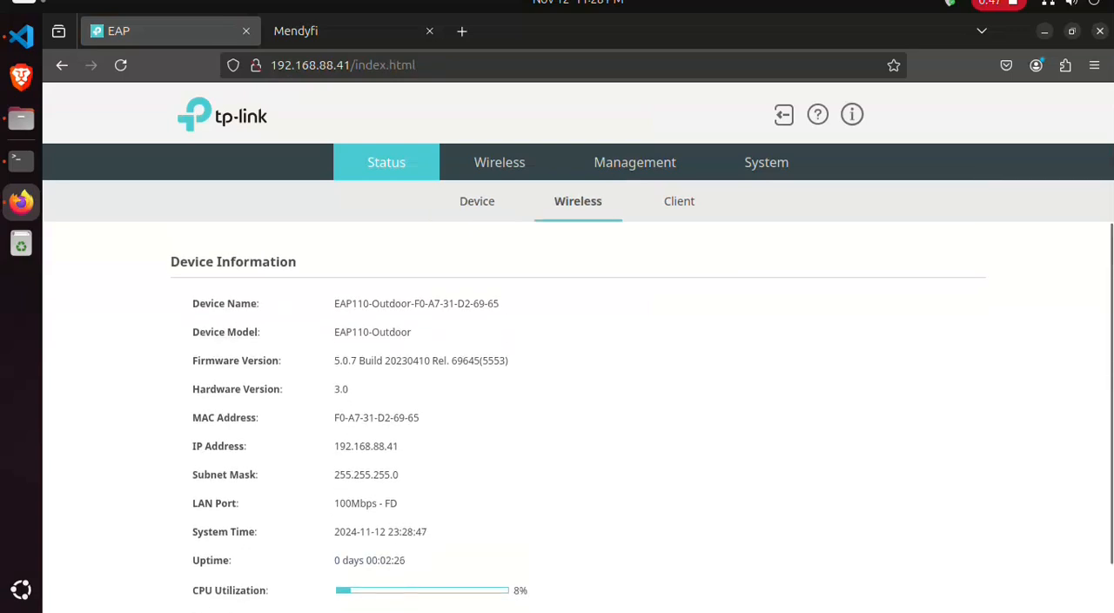
scroll(578, 392, "down", 3)
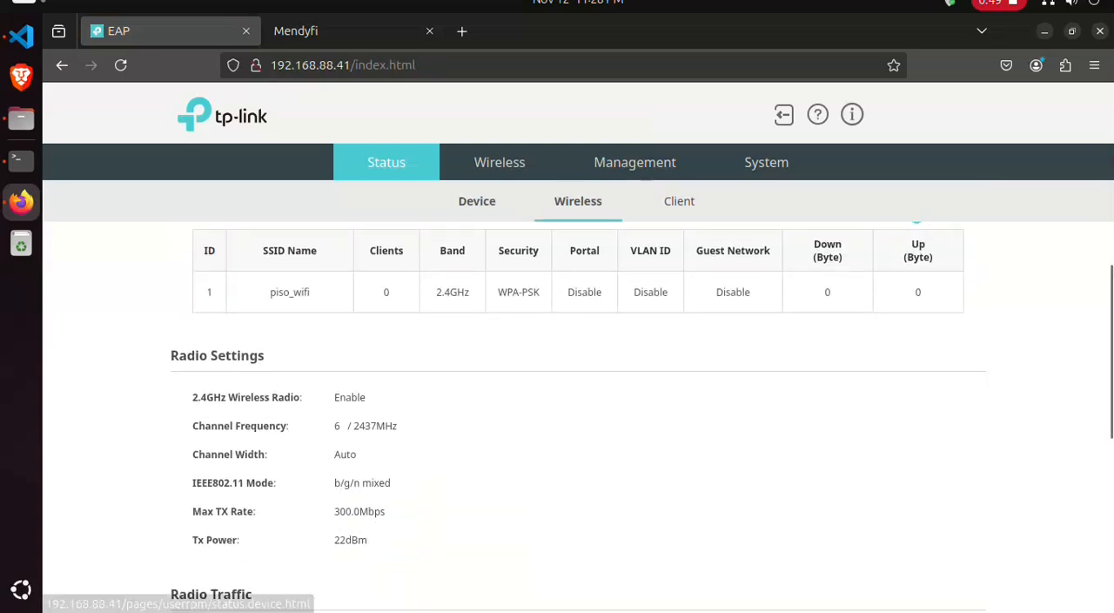
left_click(477, 201)
- Edit the piso_wifi SSID to use security mode None with Guest Network enabled
left_click(500, 162)
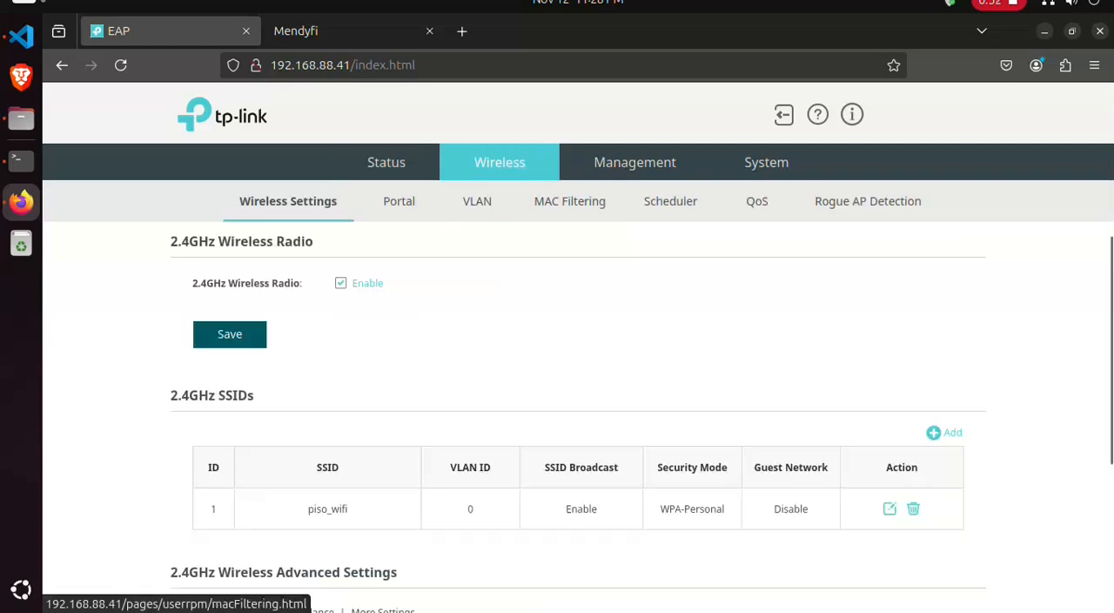
scroll(578, 392, "down", 5)
left_click(890, 286)
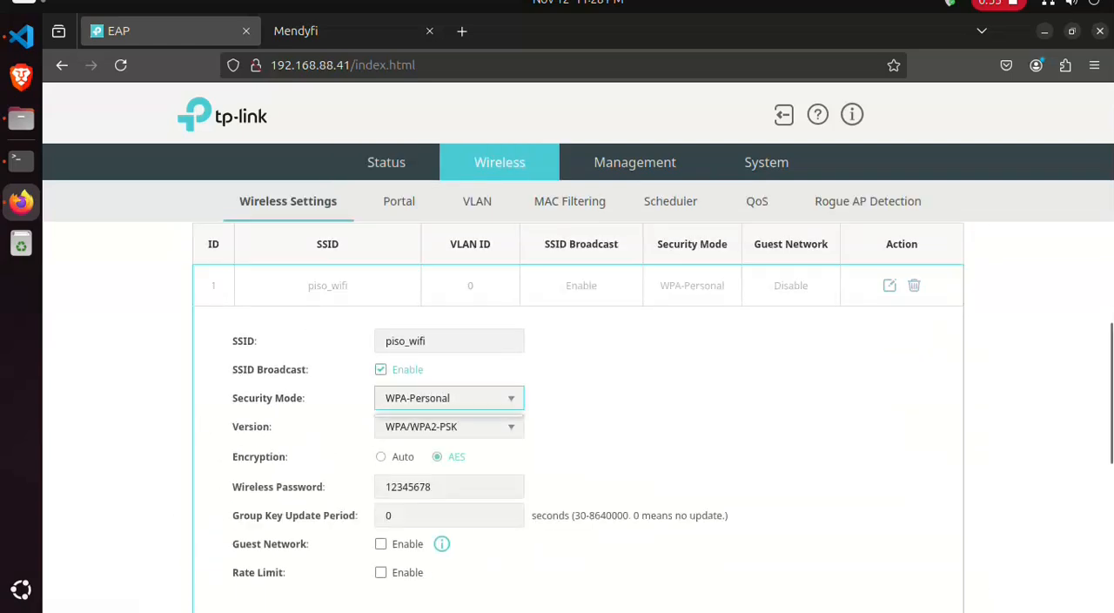
left_click(448, 397)
left_click(409, 424)
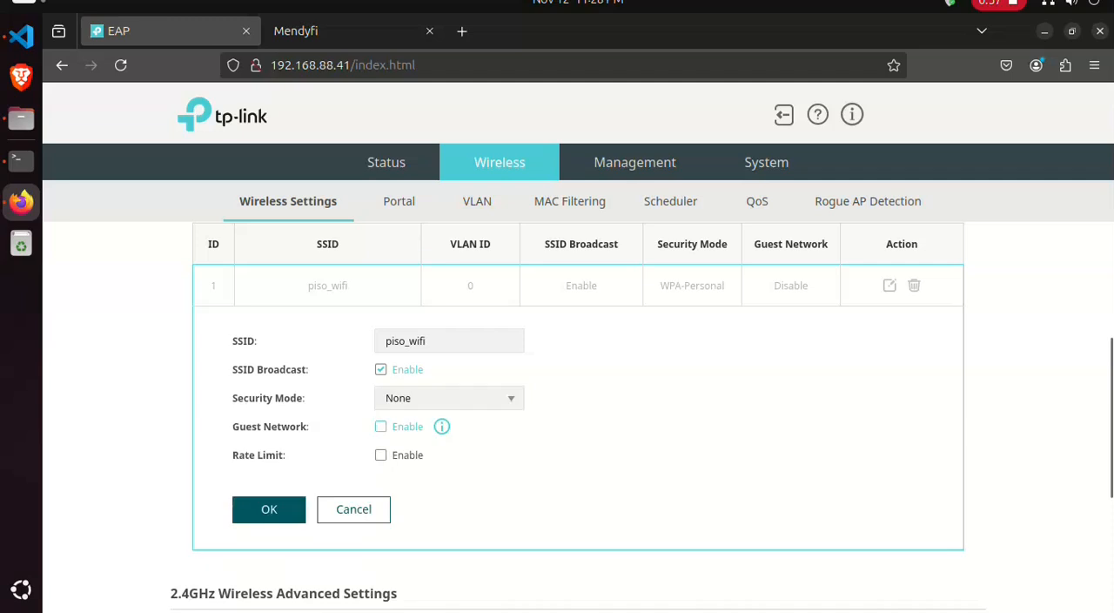
left_click(269, 510)
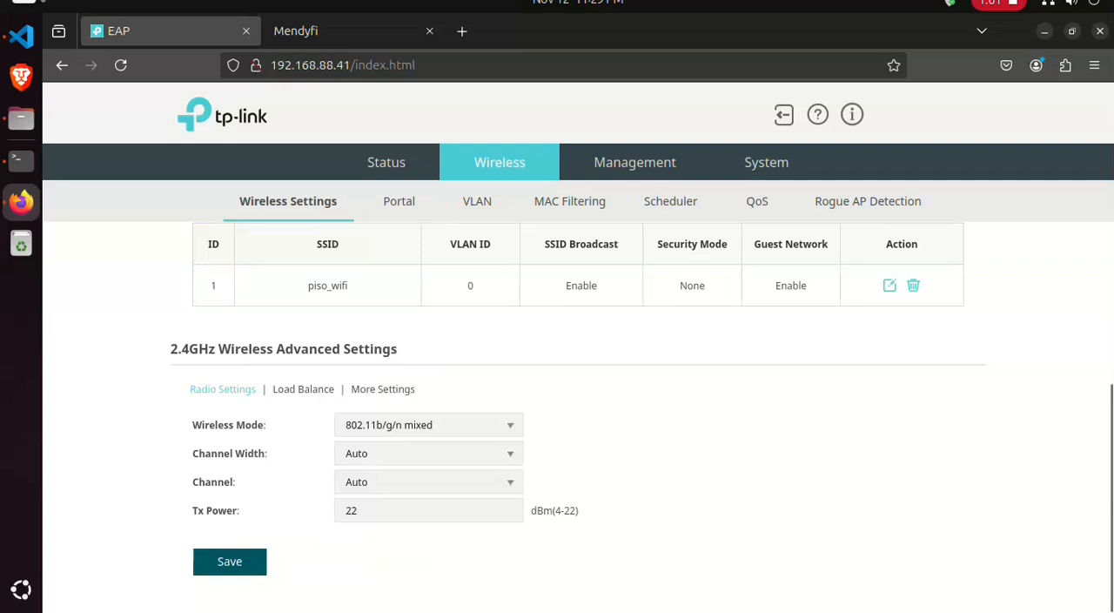
- In the portal configuration, select the piso_wifi SSID and set the authentication type to External RADIUS Server
left_click(399, 201)
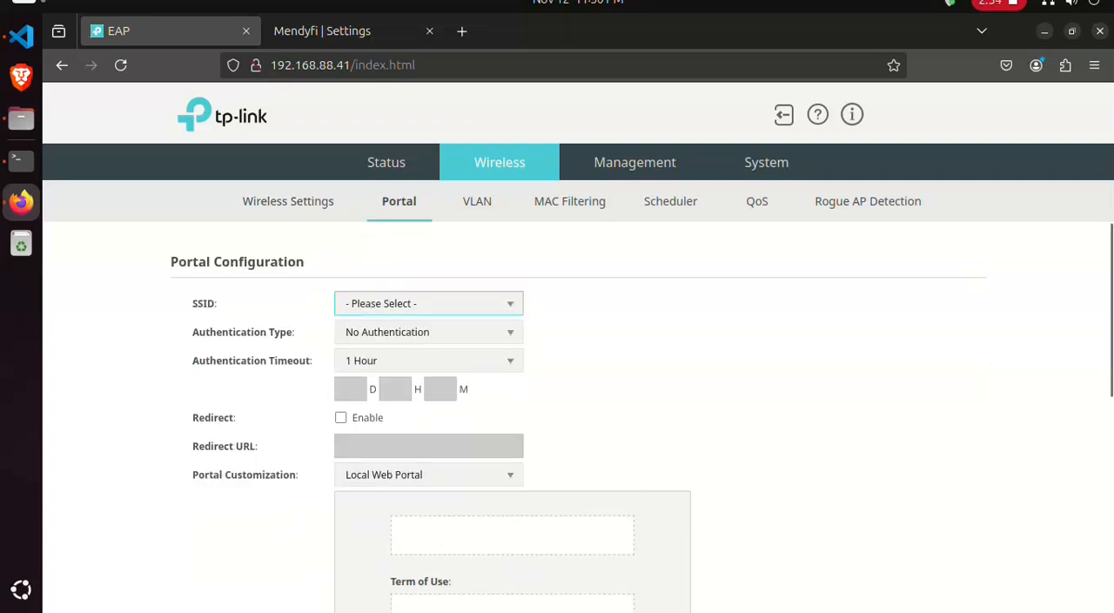
left_click(428, 303)
left_click(346, 332)
left_click(592, 334)
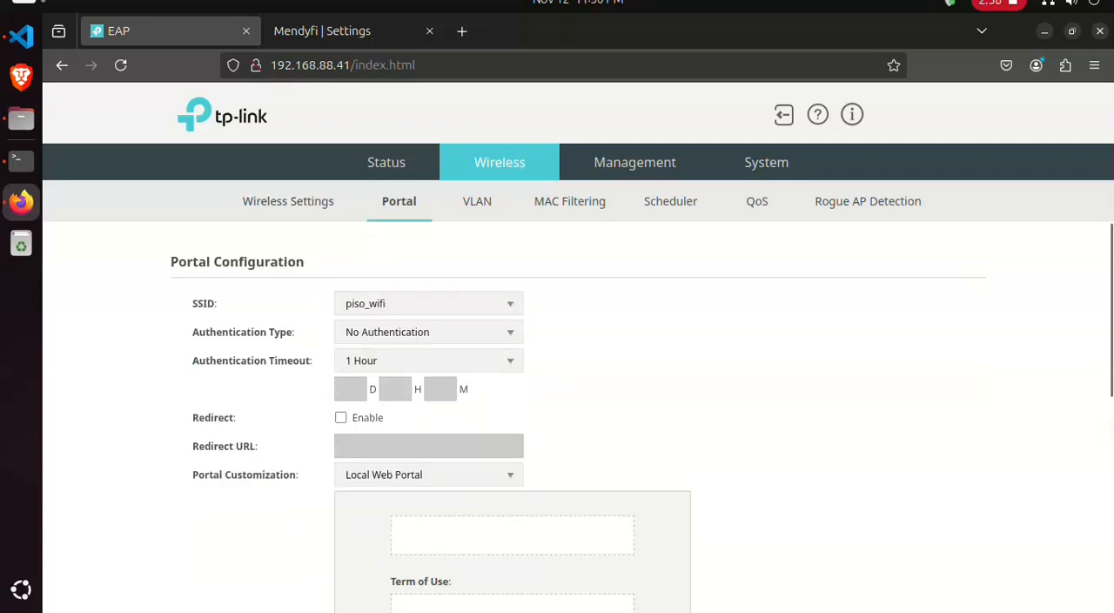
left_click(429, 333)
left_click(429, 411)
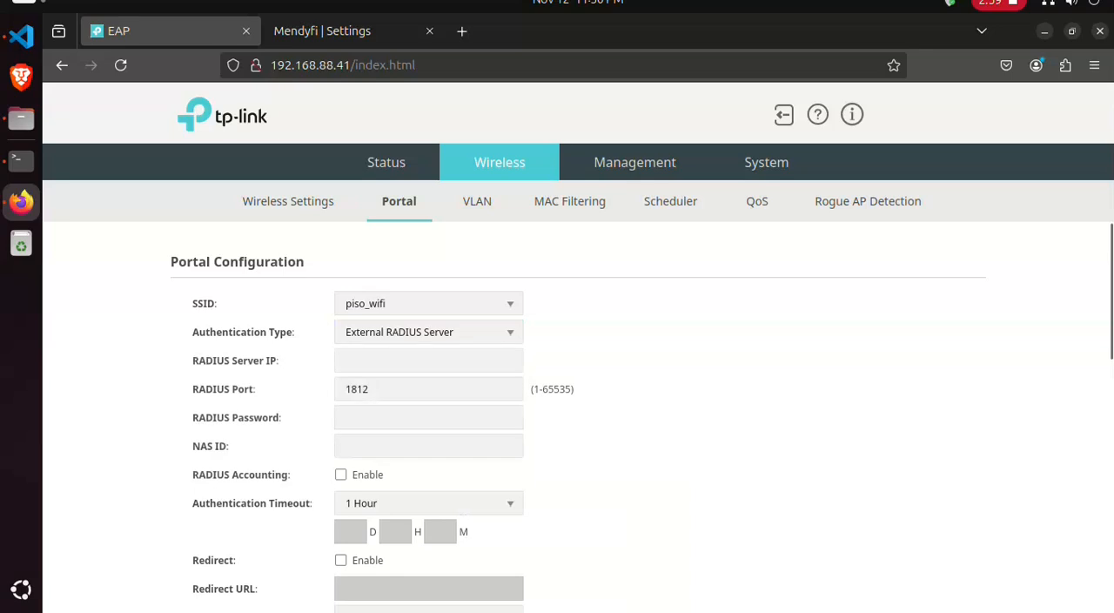
- Copy the RADIUS IP 192.168.88.45 from the Mendyfi configuration into the portal's RADIUS Server IP
left_click(322, 31)
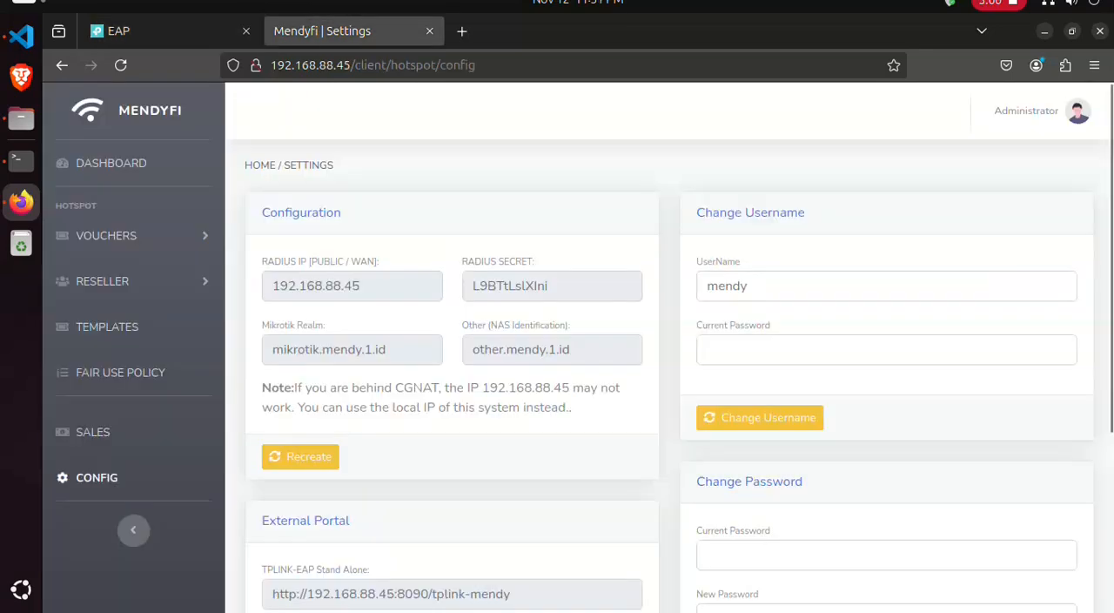
left_click(93, 432)
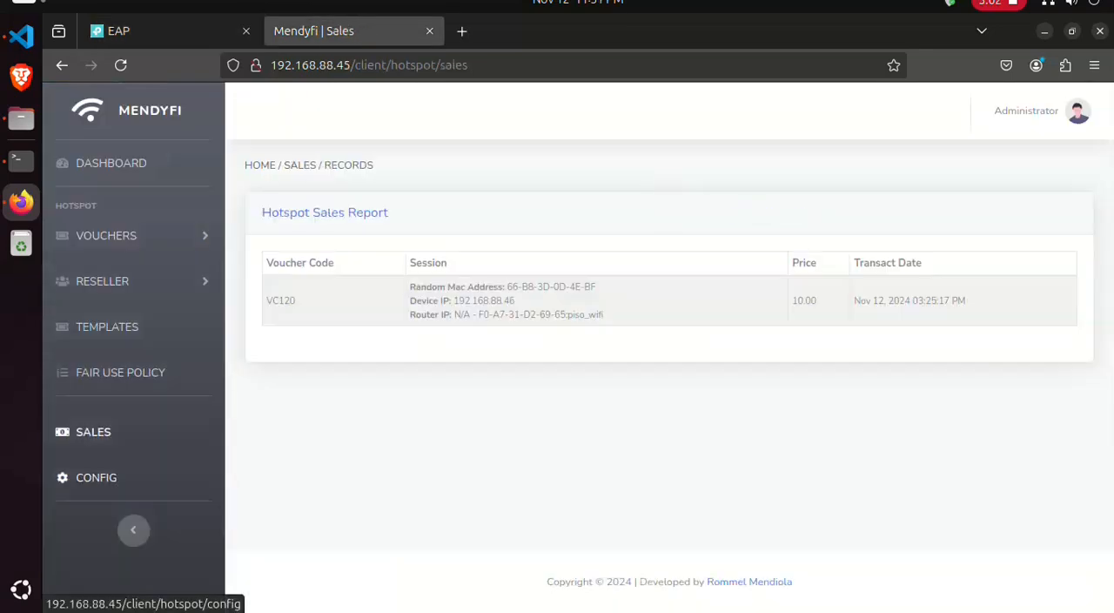
left_click(96, 477)
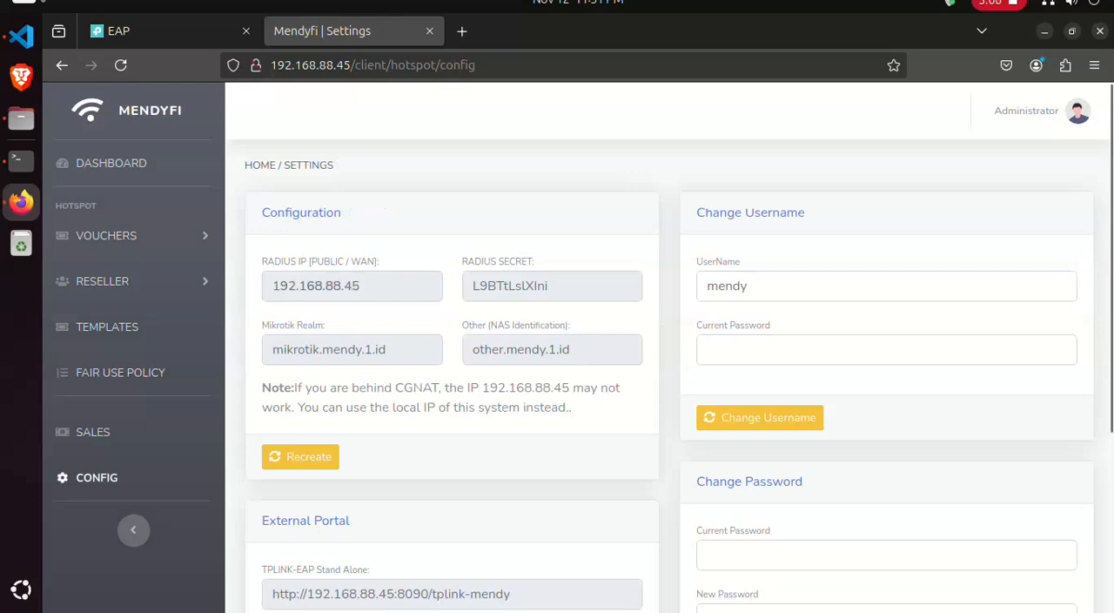
double_click(316, 285)
key("ctrl+c")
left_click(156, 31)
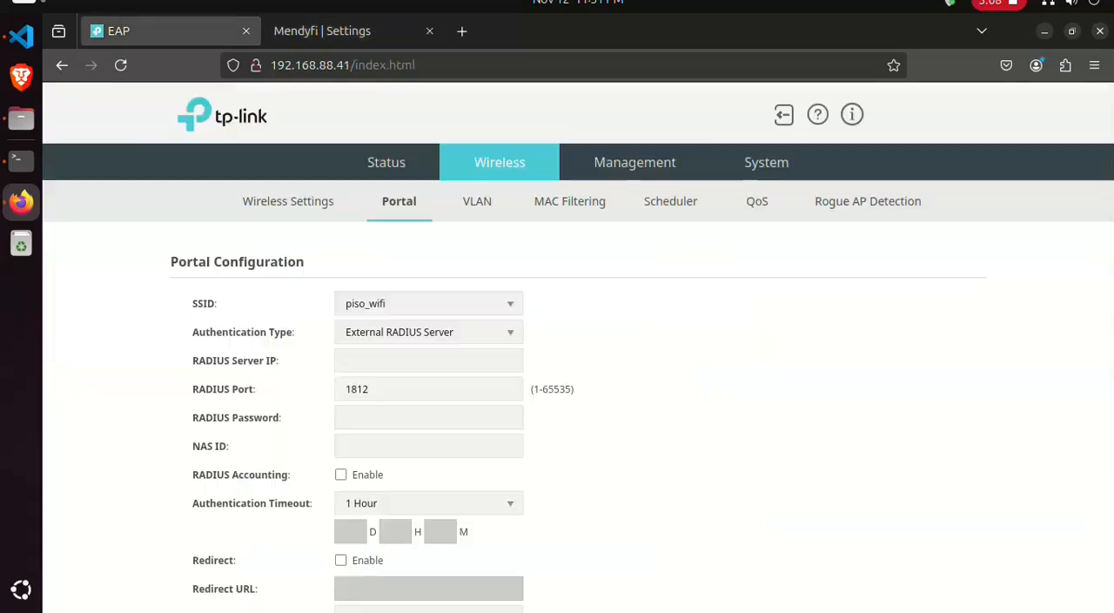
left_click(418, 360)
key("ctrl+v")
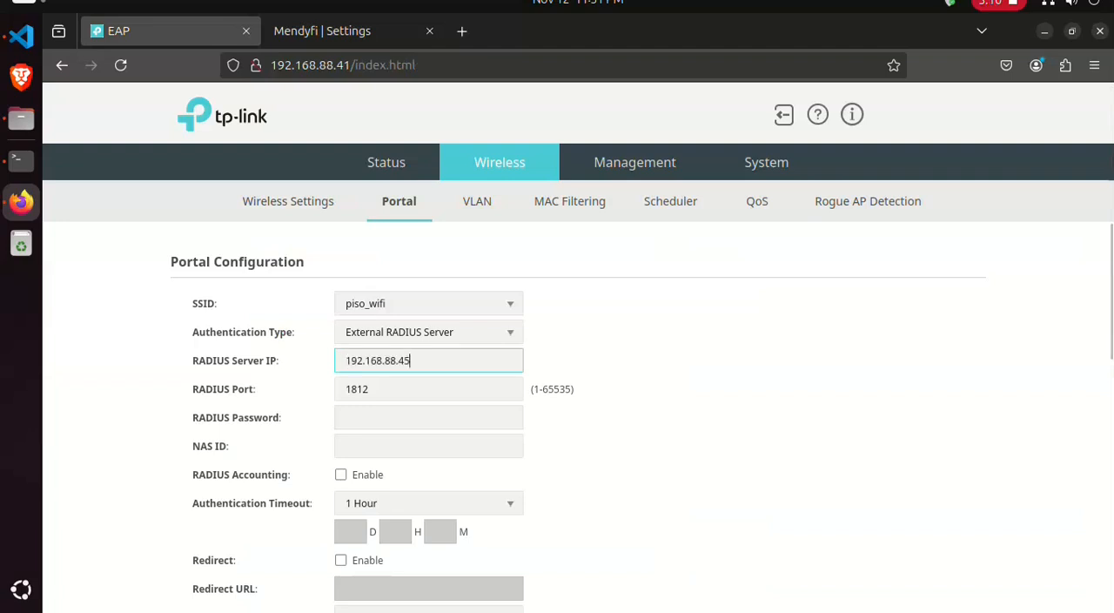
- Copy the RADIUS secret from the Mendyfi configuration into the portal's RADIUS Password
left_click(348, 30)
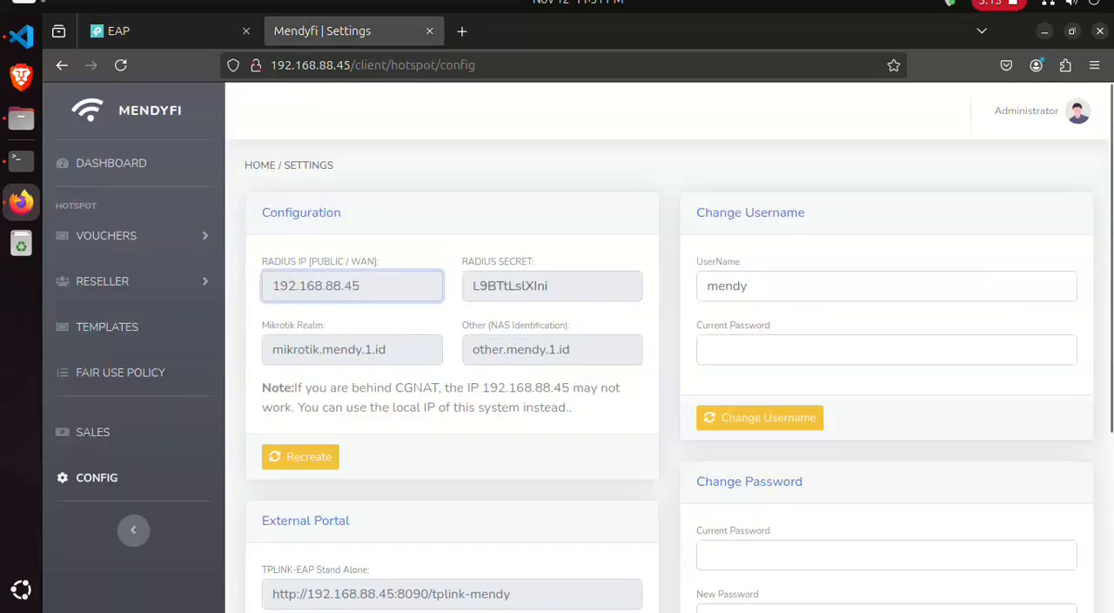
left_click_drag(552, 286, 471, 286)
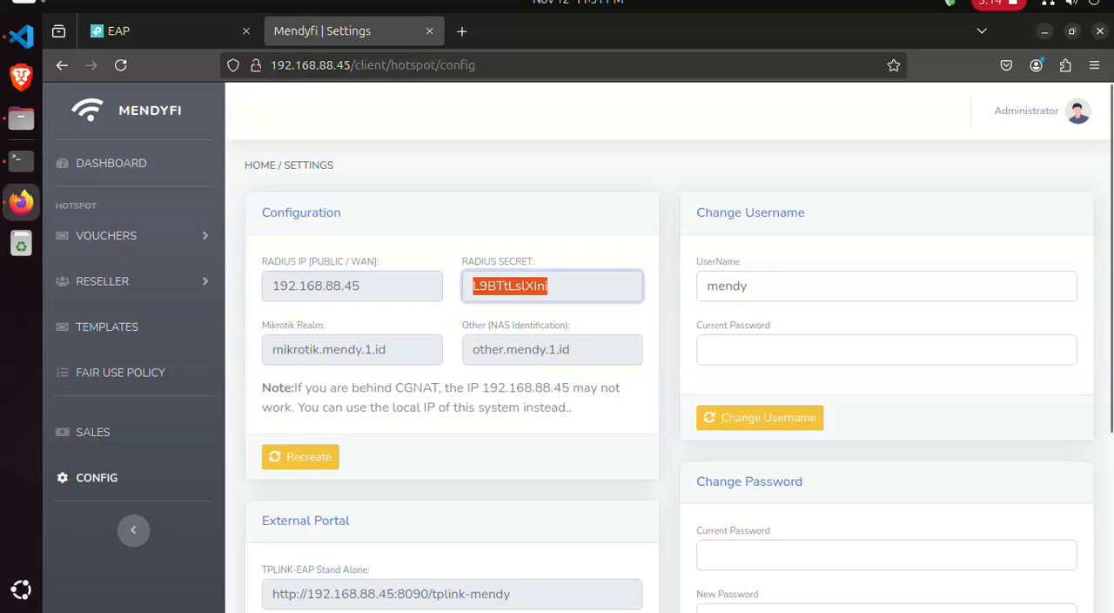
key("ctrl+c")
left_click(157, 31)
left_click(427, 417)
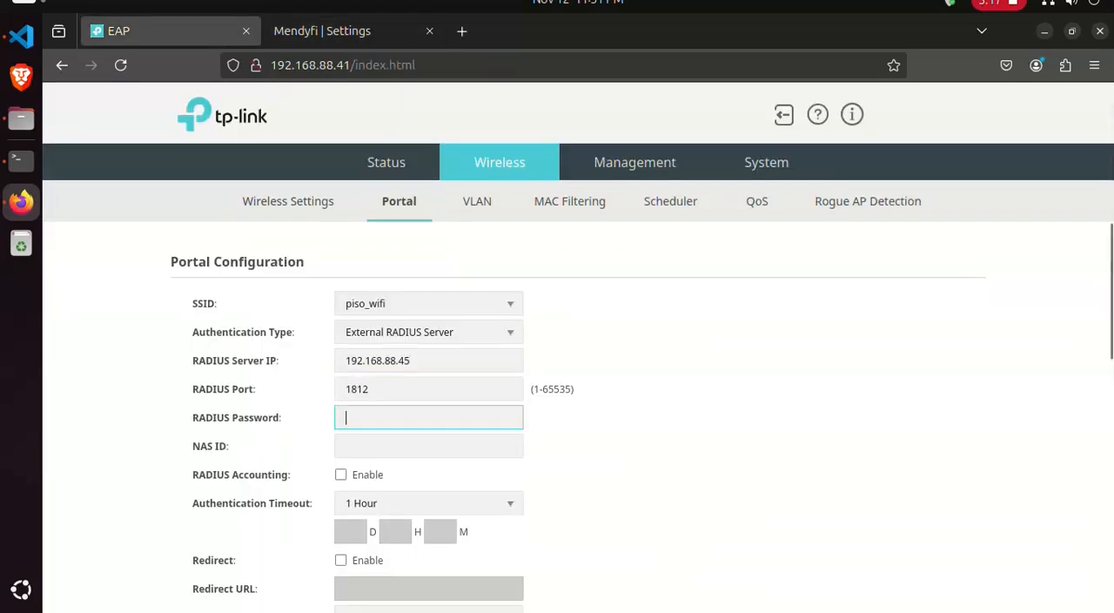
key("ctrl+v")
- Copy the Other (NAS Identification) value other.mendy.1.id from Mendyfi into the portal's NAS ID
left_click(349, 30)
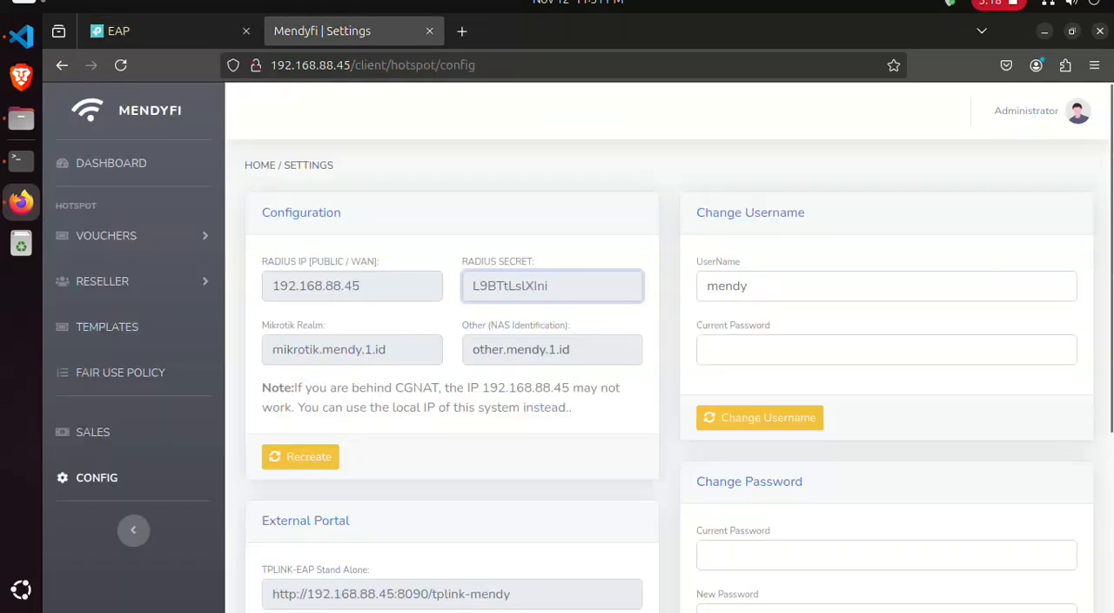
left_click_drag(574, 350, 471, 350)
key("ctrl+c")
left_click(166, 30)
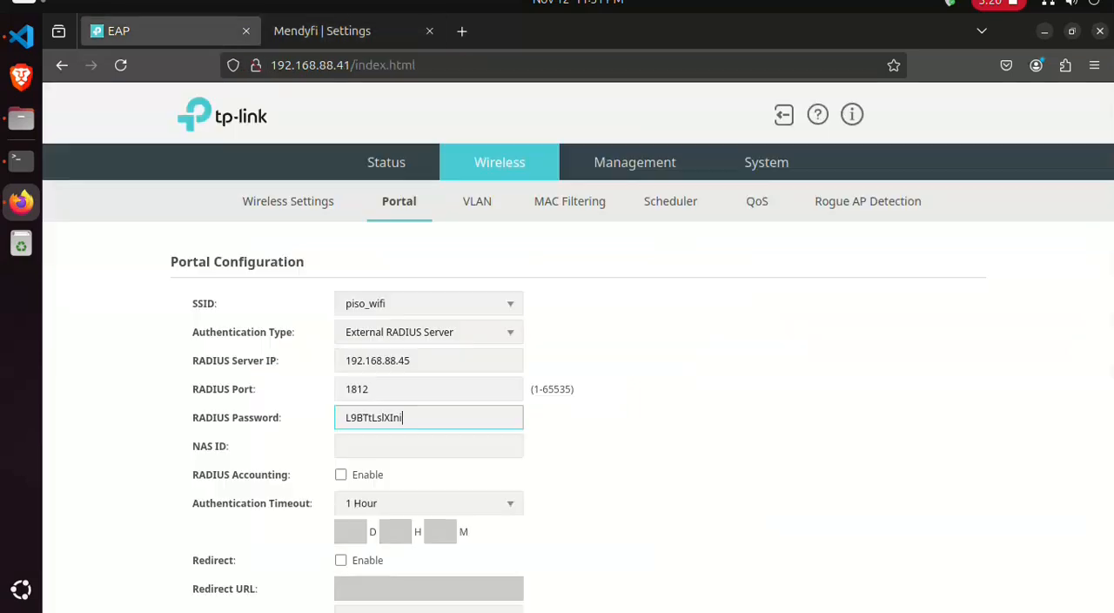
left_click(427, 446)
key("ctrl+v")
- Enable RADIUS Accounting and set the Accounting Server IP to 192.168.88.45, copied from the RADIUS Server IP
scroll(418, 435, "down", 2)
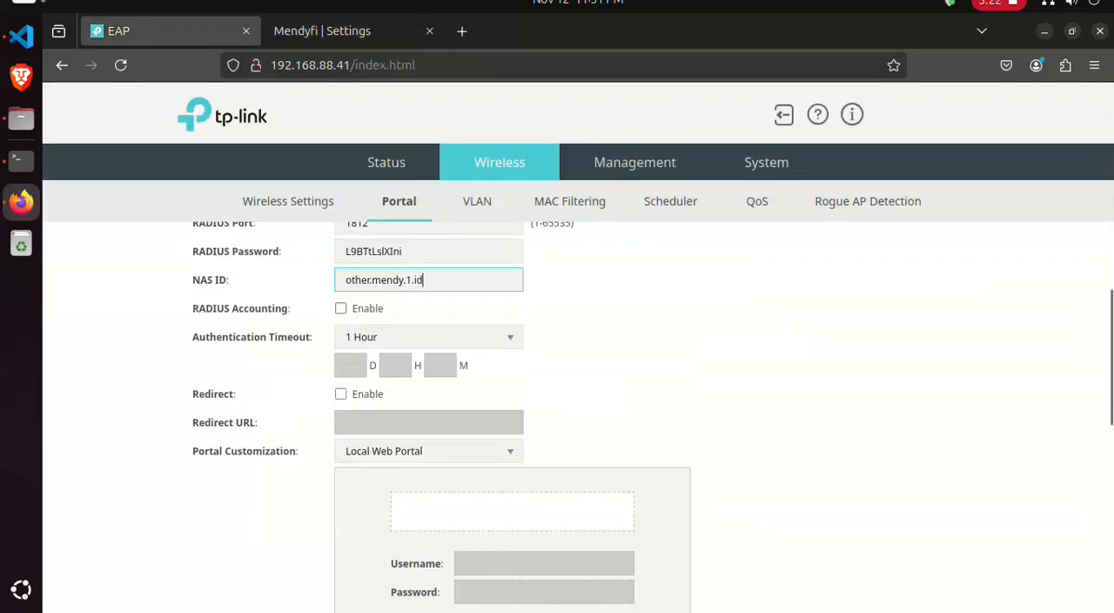
left_click(341, 308)
scroll(418, 348, "up", 1)
left_click(422, 277)
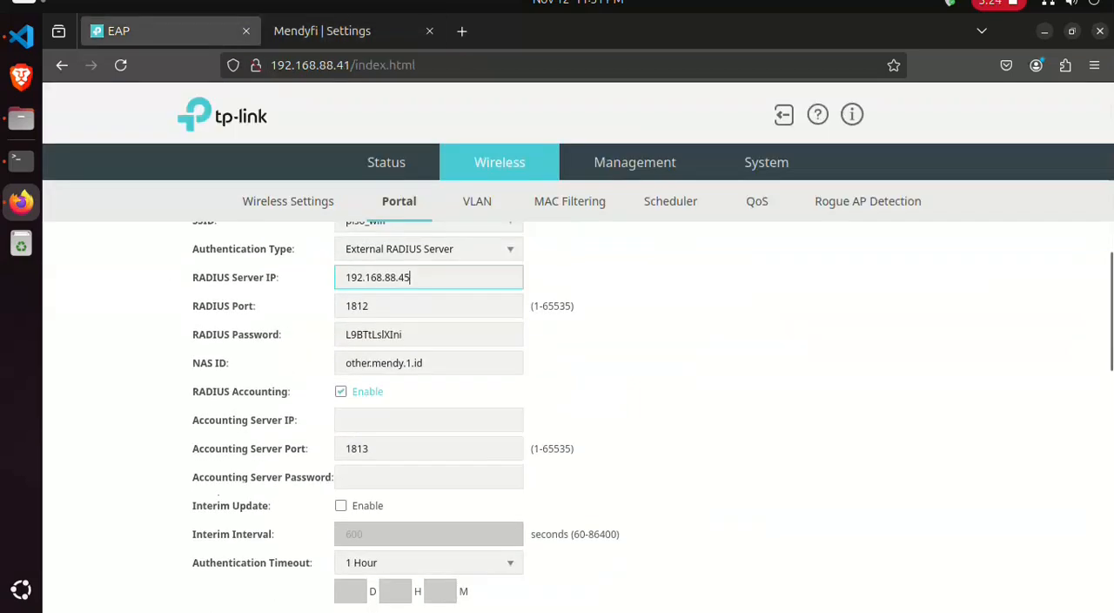
left_click_drag(420, 278, 341, 277)
key("ctrl+c")
left_click(422, 420)
key("ctrl+v")
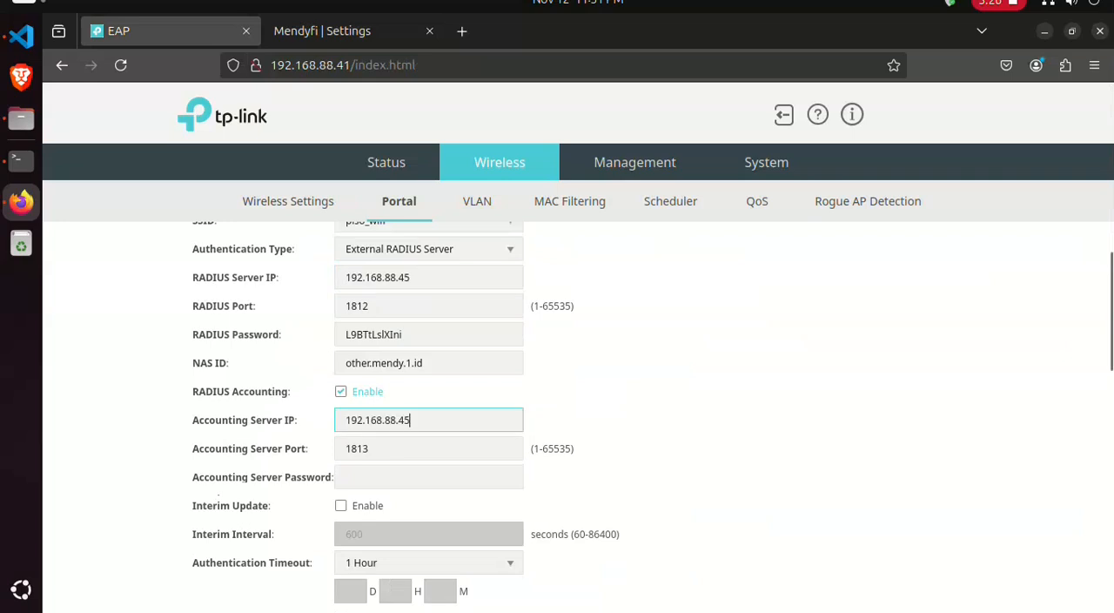
- Copy the RADIUS Password into the Accounting Server Password
double_click(383, 334)
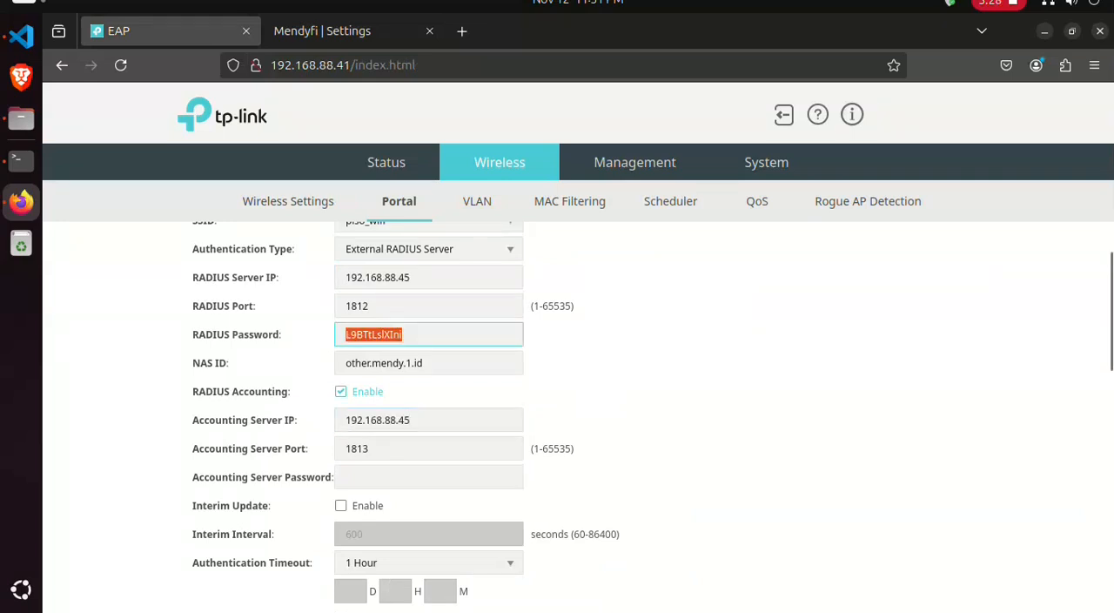
key("ctrl+c")
left_click(392, 477)
key("ctrl+v")
scroll(557, 418, "down", 2)
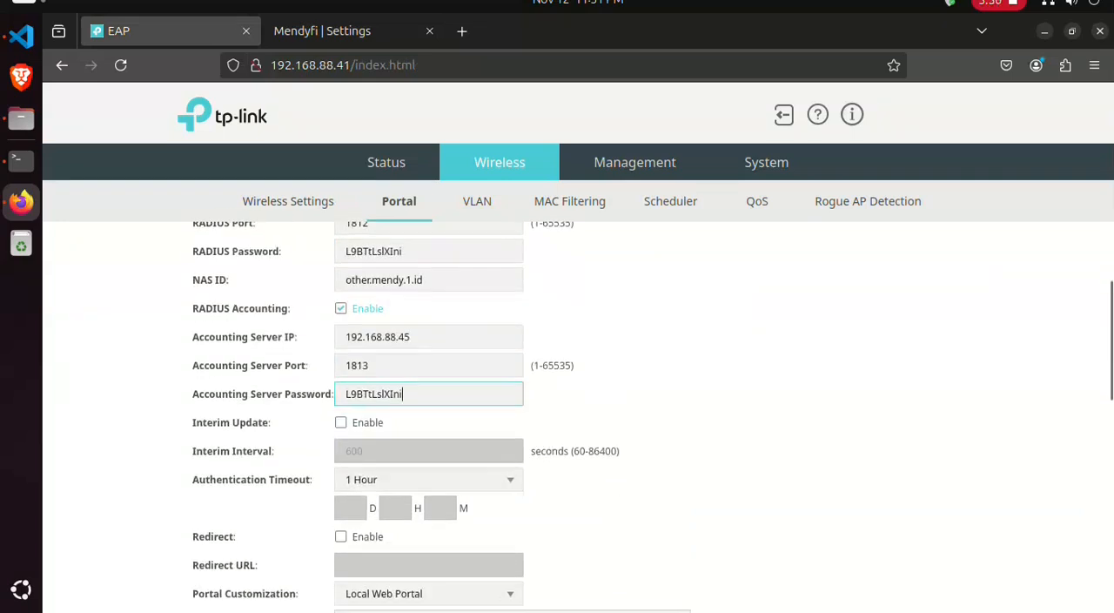
- Enable Interim Update with a 60-second interval and set Portal Customization to External Web Portal
left_click(342, 422)
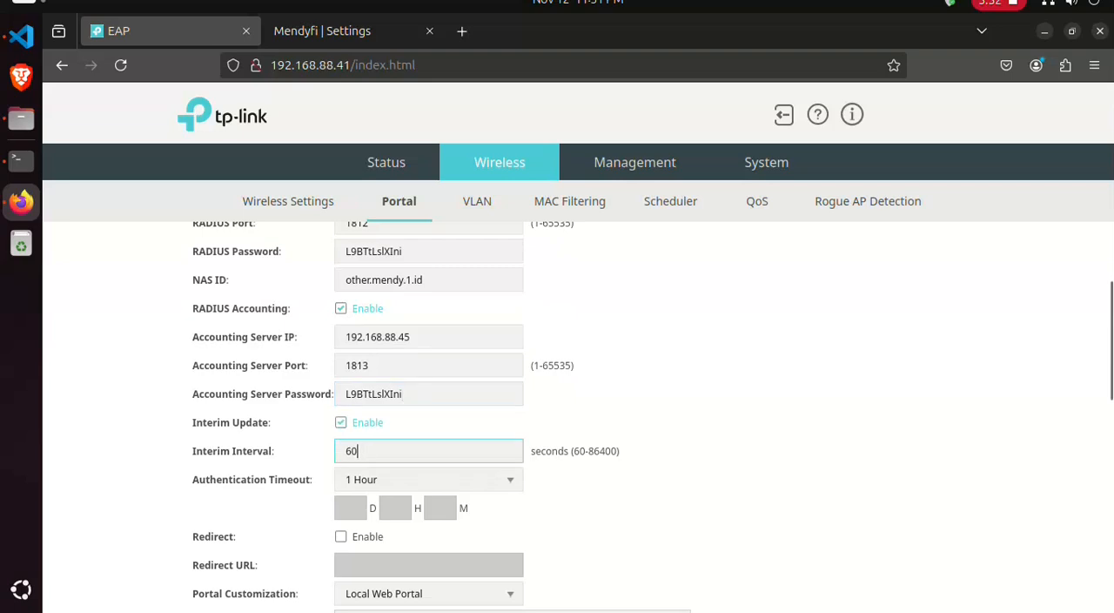
scroll(557, 418, "down", 4)
left_click(428, 426)
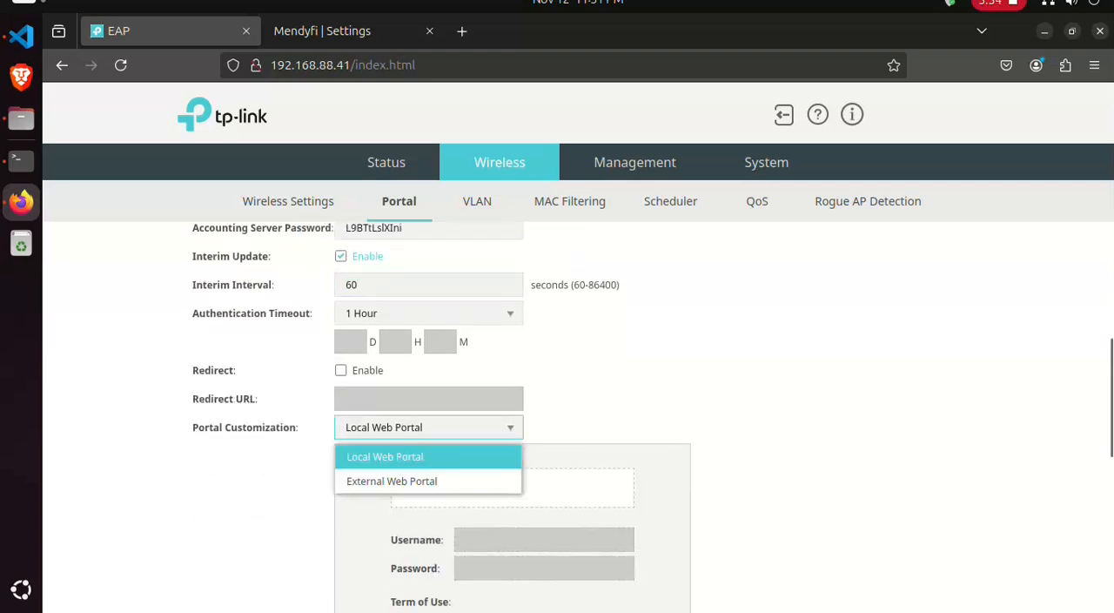
left_click(392, 480)
scroll(557, 418, "down", 2)
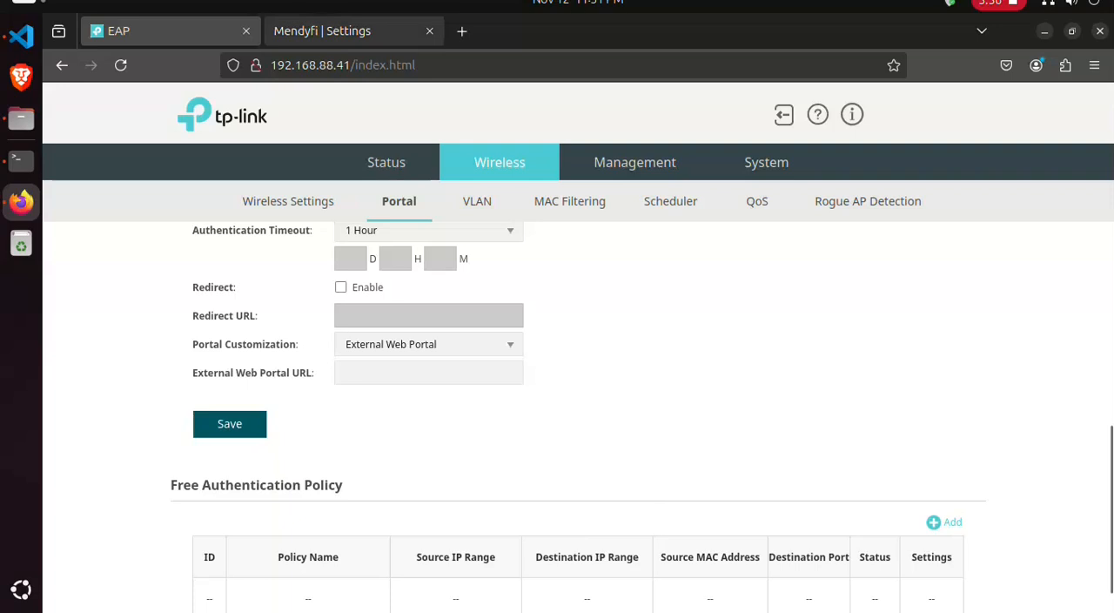
left_click(346, 30)
scroll(488, 348, "down", 4)
left_click_drag(515, 369, 273, 369)
key("ctrl+c")
left_click(118, 30)
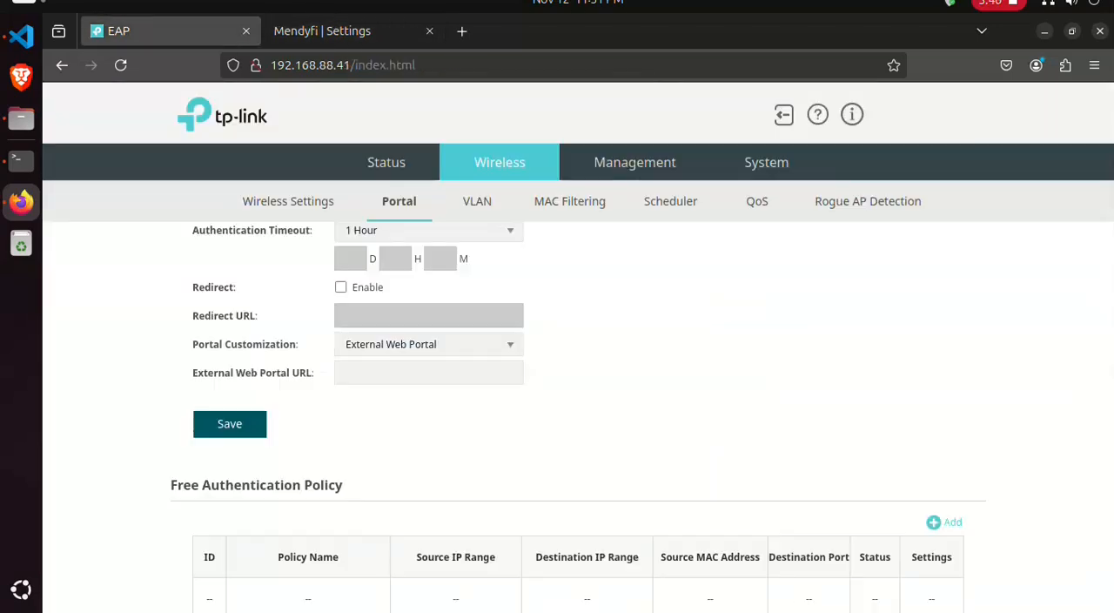
key("ctrl+v")
left_click(230, 424)
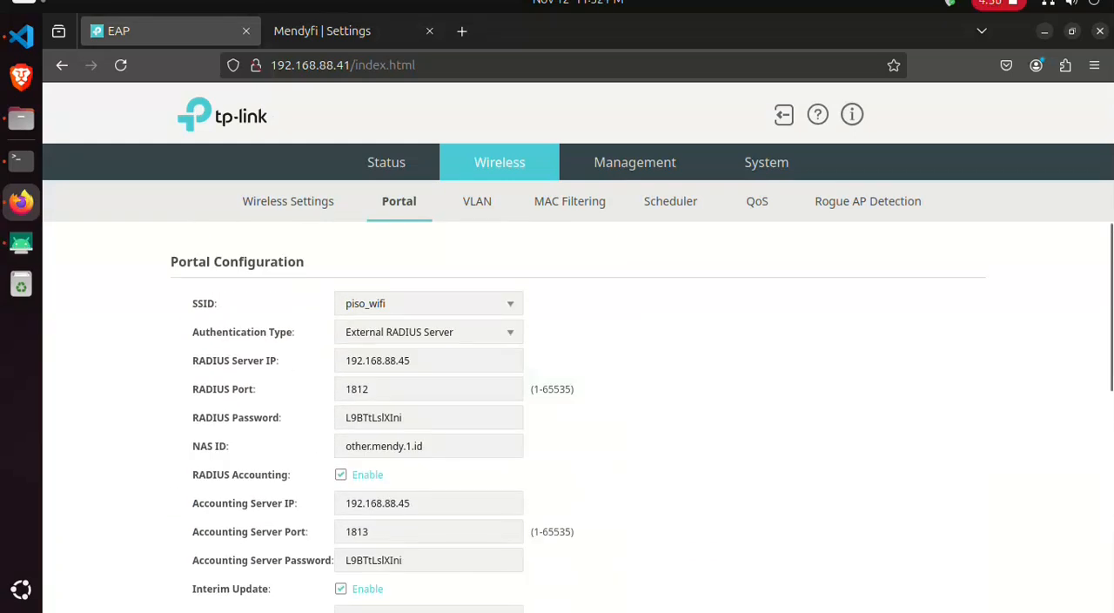
- Add a Free Authentication Policy entry with destination IP range 192.168.88.45/32, copying the address from the Accounting Server IP
scroll(578, 417, "down", 4)
scroll(578, 417, "up", 1)
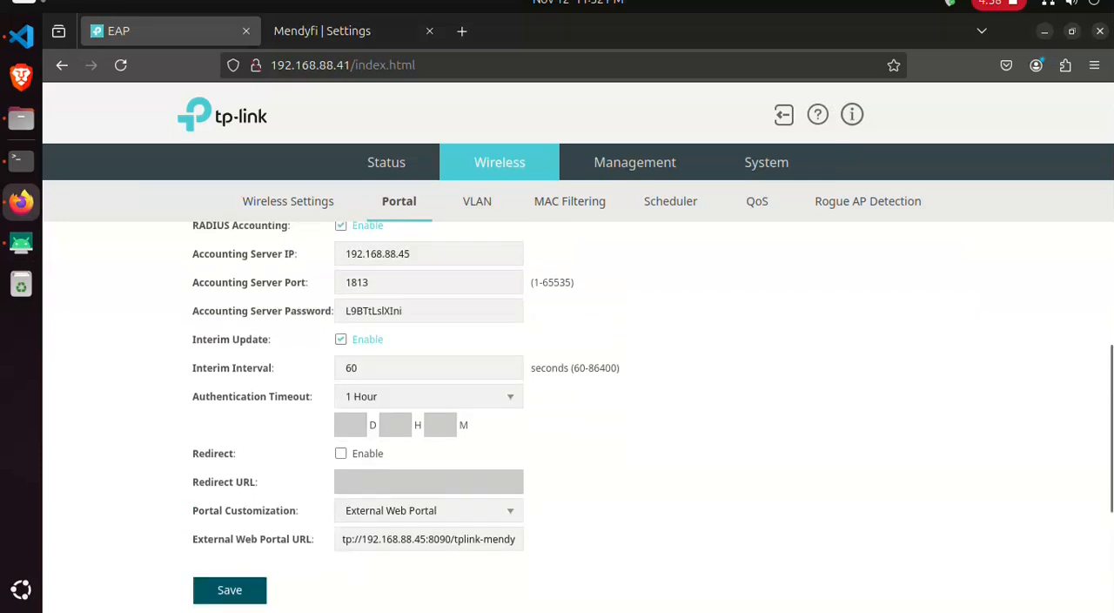
left_click_drag(413, 254, 343, 254)
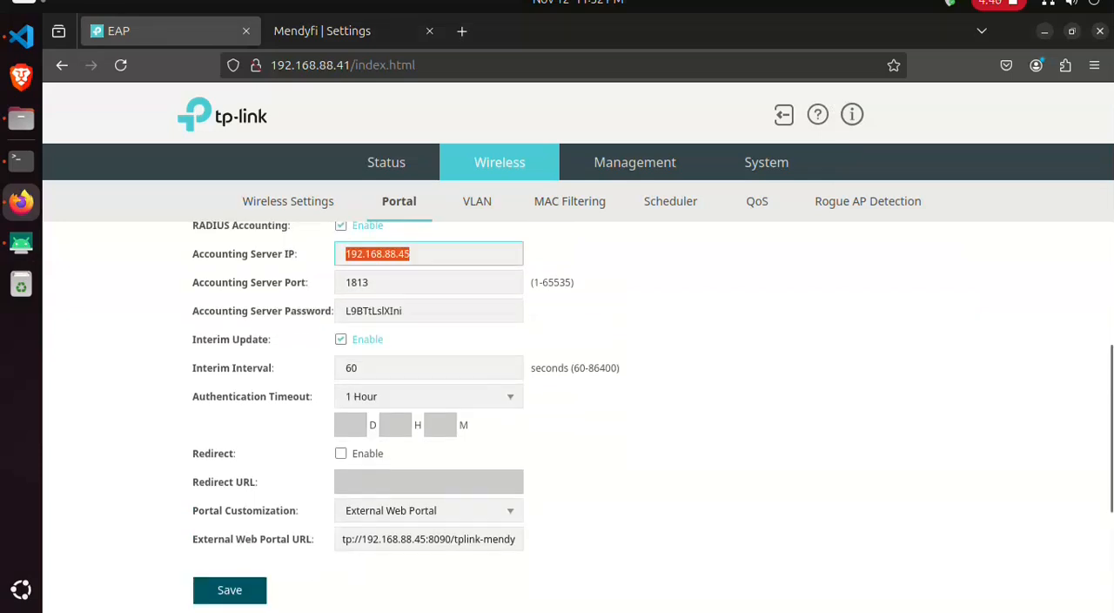
scroll(578, 417, "down", 3)
left_click(953, 483)
scroll(579, 417, "down", 3)
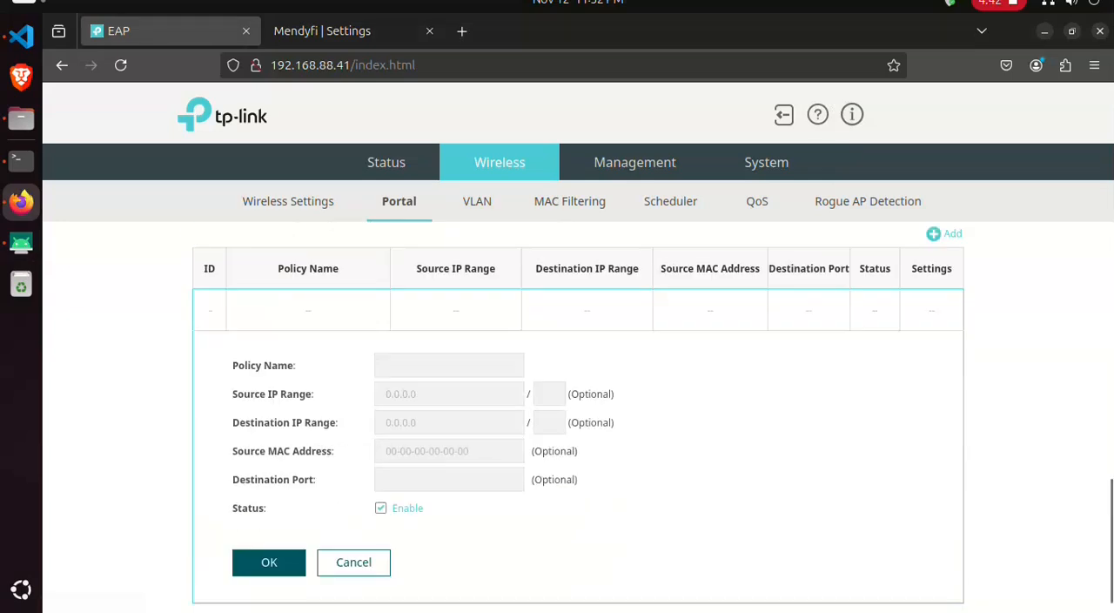
left_click(449, 394)
left_click(449, 422)
key("ctrl+v")
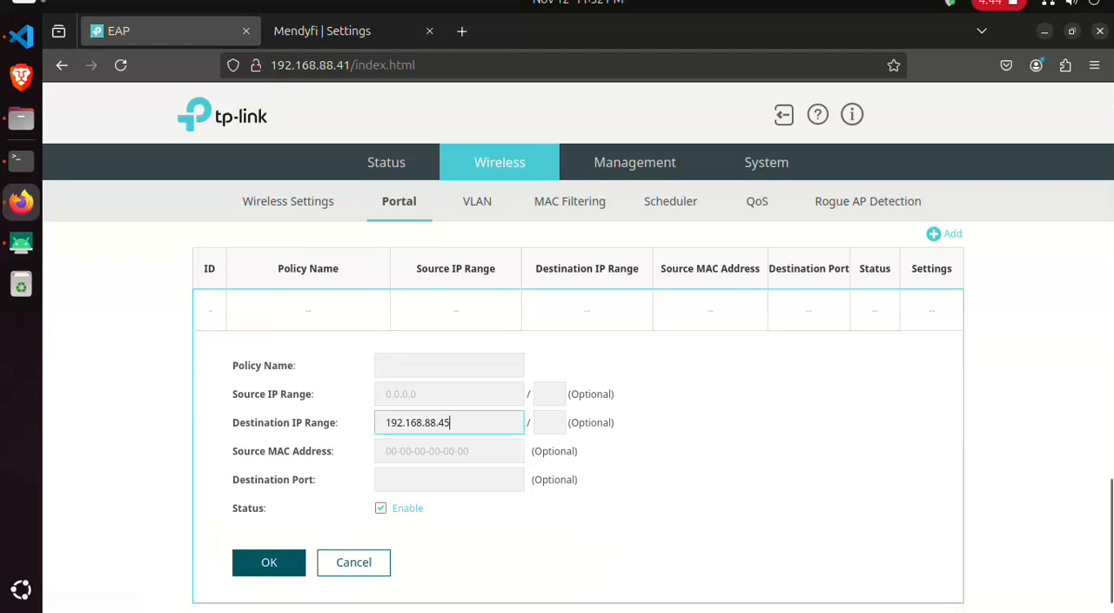
left_click(548, 422)
type("32")
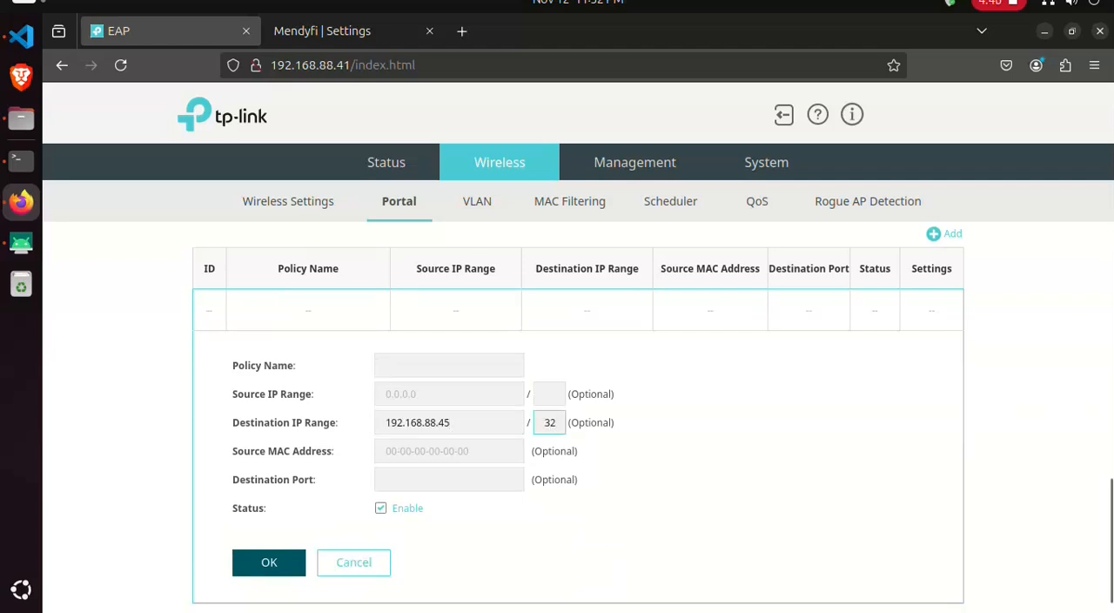
- Name the free authentication policy portal_ip and save it
left_click(269, 561)
left_click(449, 366)
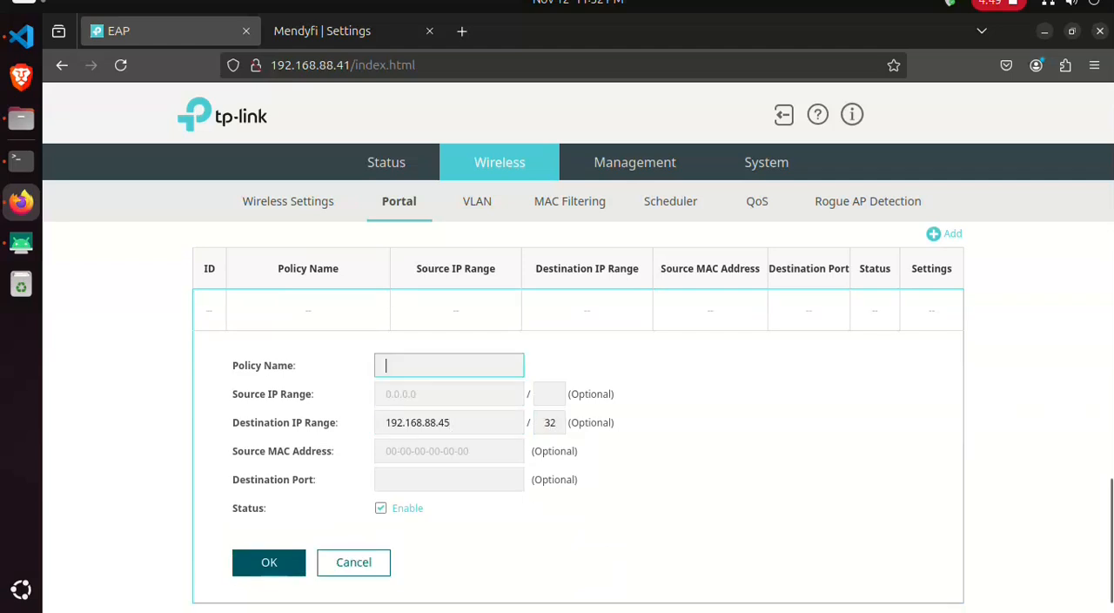
type("portal")
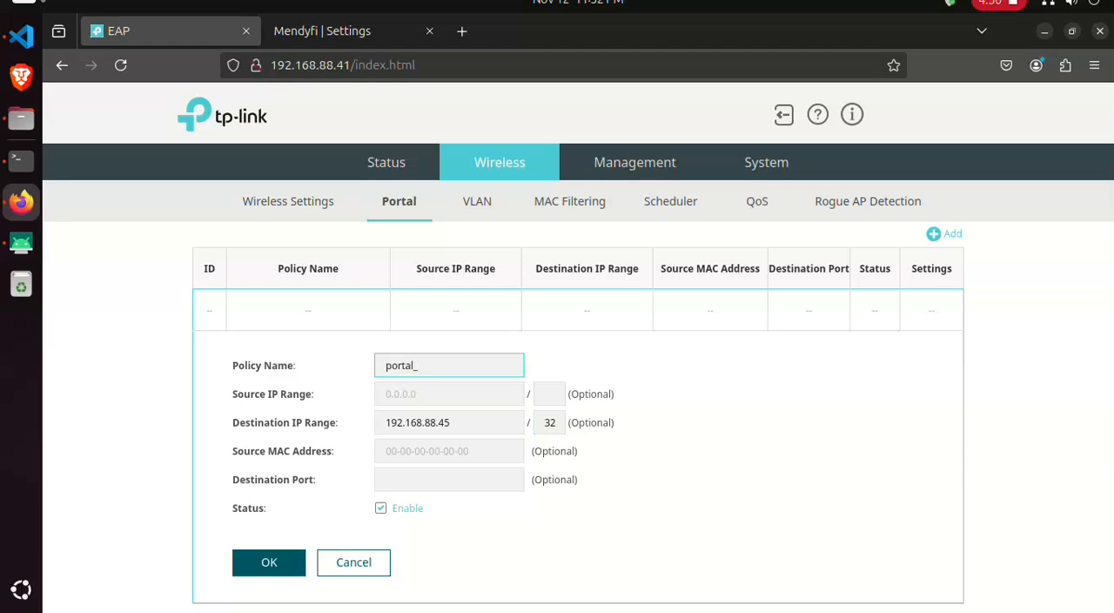
type("_ip")
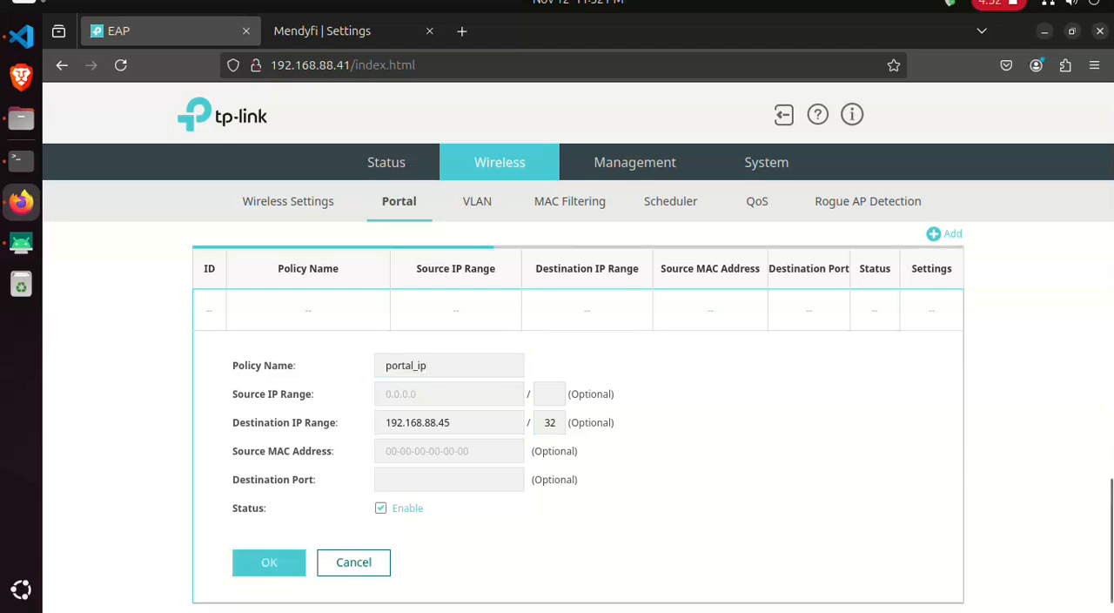
left_click(269, 562)
scroll(578, 392, "up", 3)
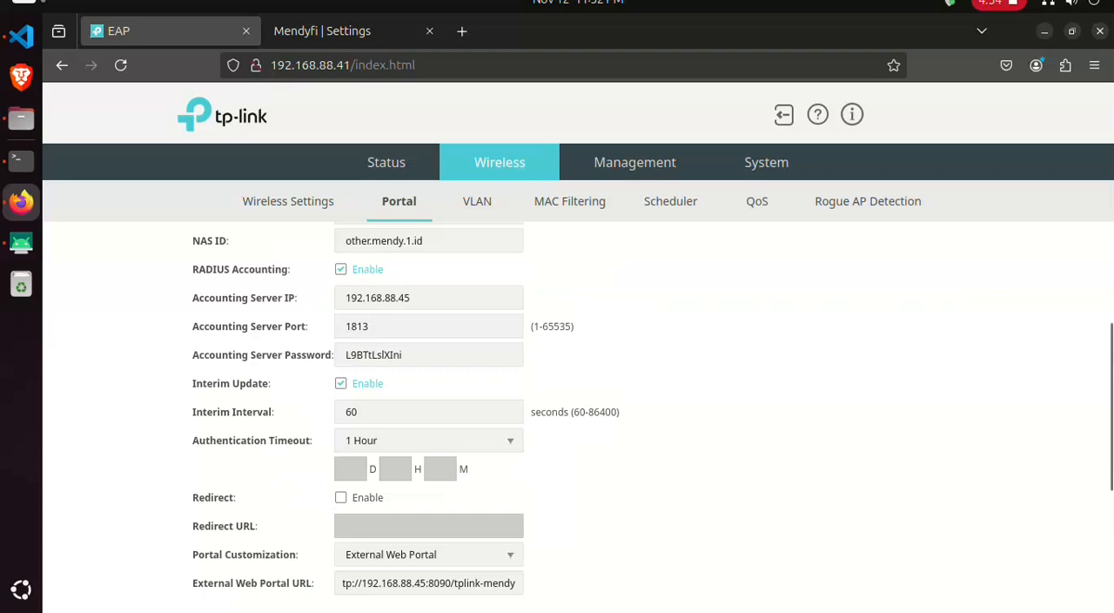
- Switch to the mirrored phone and test the piso_wifi sign-in page with an arbitrary made-up voucher code
left_click(21, 243)
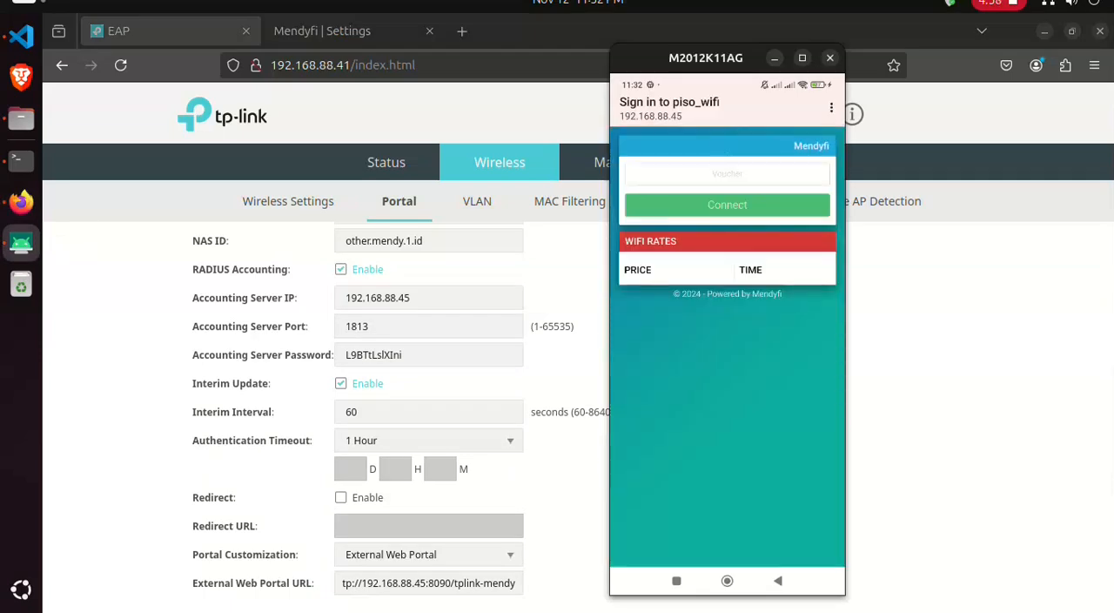
left_click(727, 174)
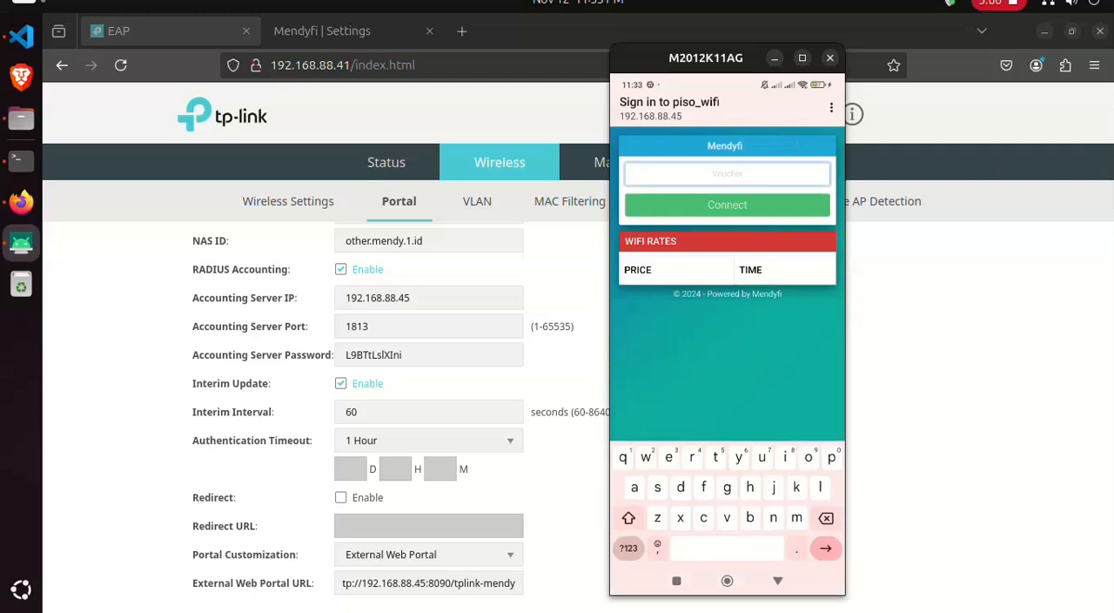
type("gdhhfh")
key("Return")
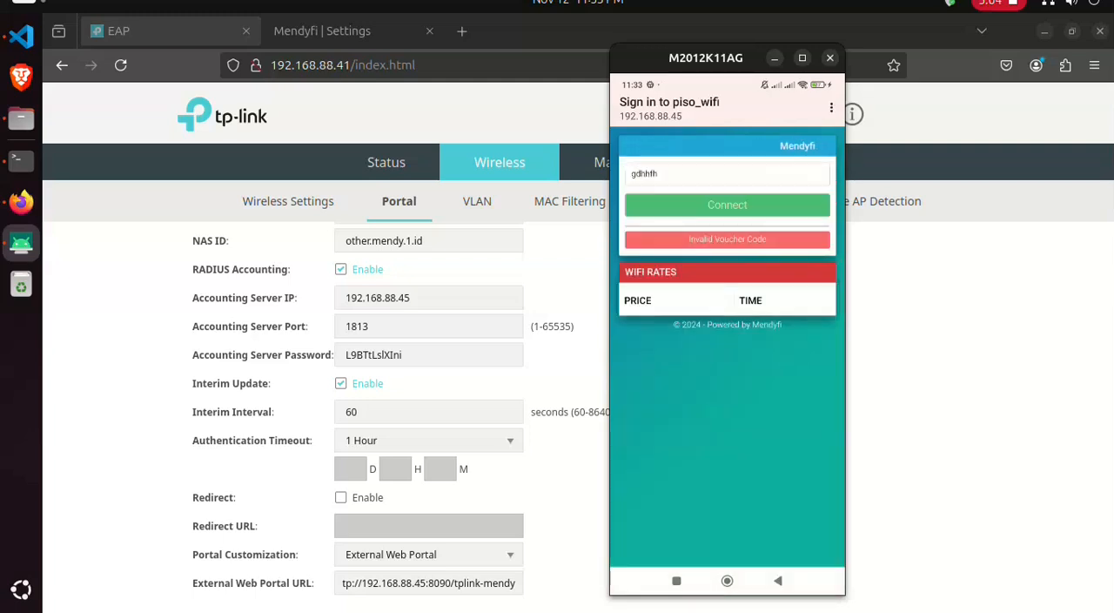
- Switch back to Mendyfi in the browser and open the form for a new hotspot voucher profile
left_click(571, 374)
scroll(570, 374, "up", 1)
left_click(346, 31)
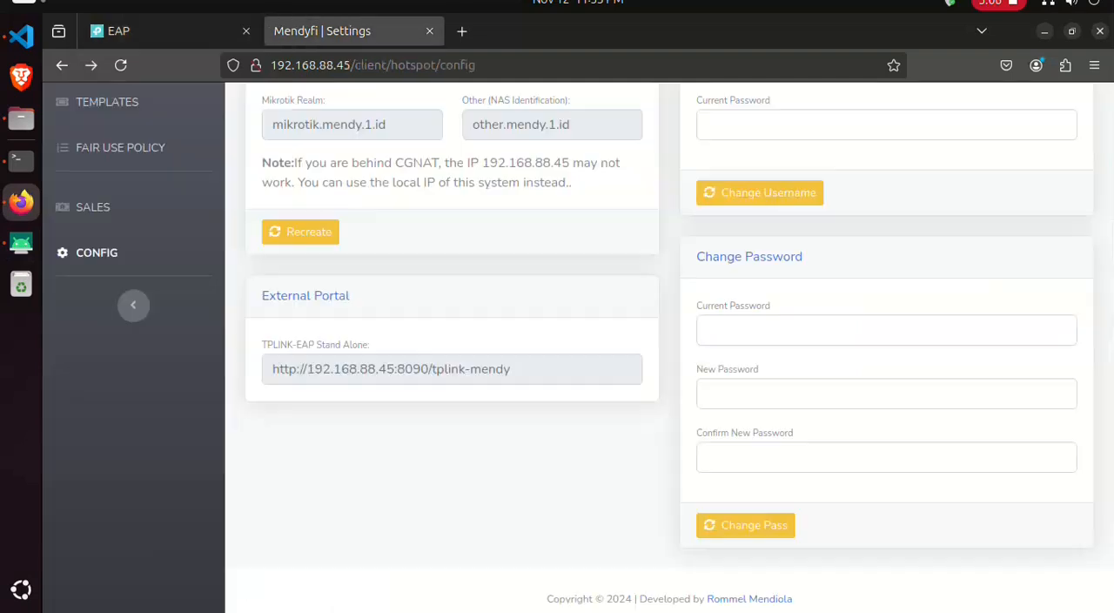
scroll(578, 347, "up", 4)
left_click(107, 236)
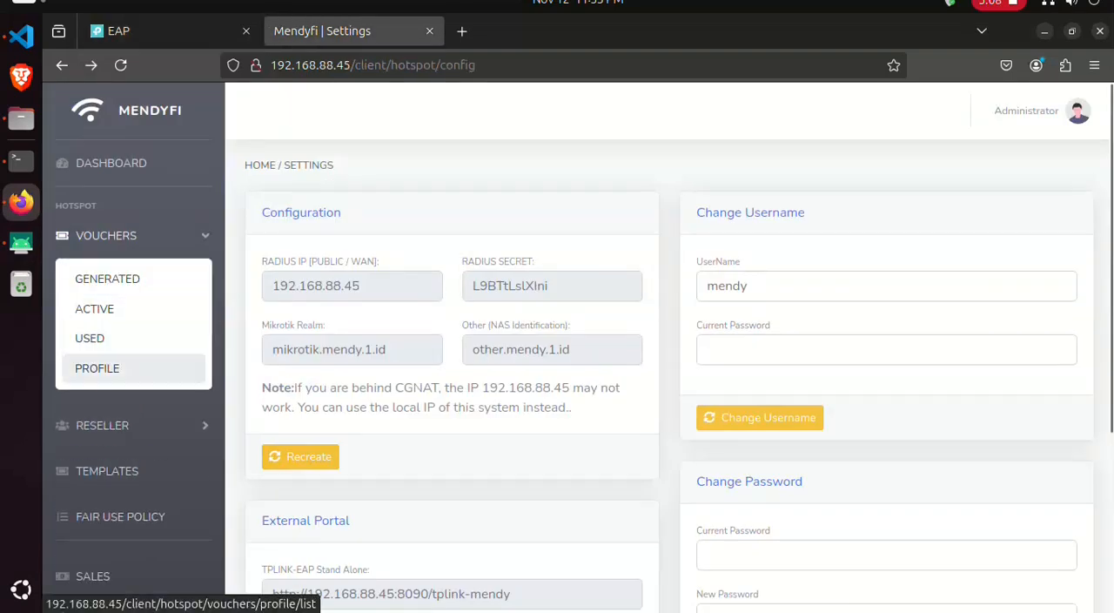
left_click(96, 368)
left_click(1047, 218)
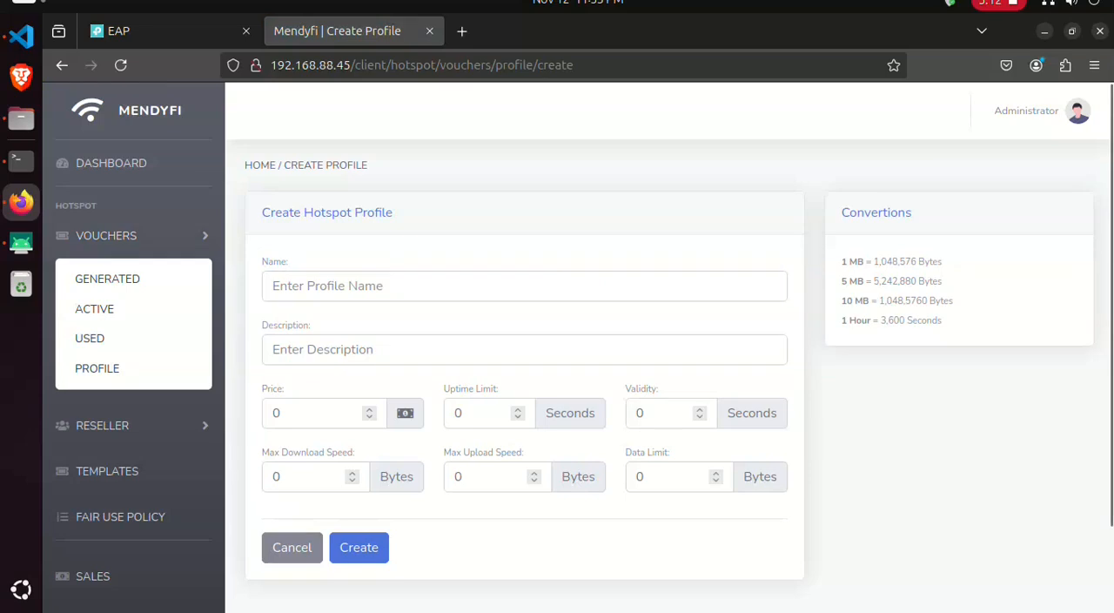
- Create a hotspot profile with name and description 10 PHP, price 10 and an uptime limit of one minute
left_click(366, 286)
type("10")
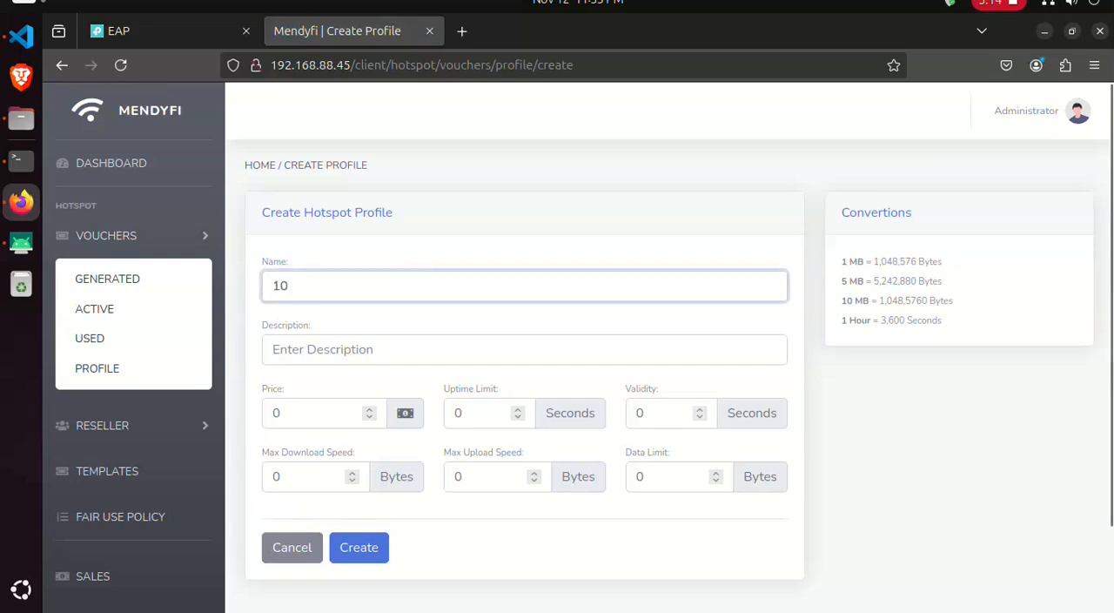
type(" PHP")
key("ctrl+a")
key("ctrl+c")
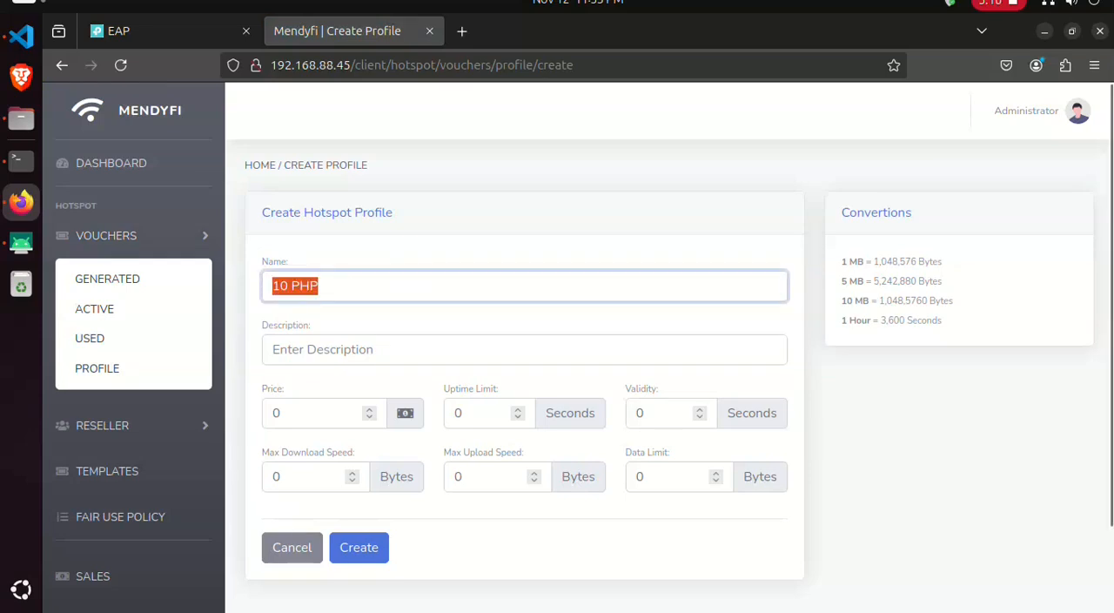
key("Tab")
key("ctrl+v")
key("Tab")
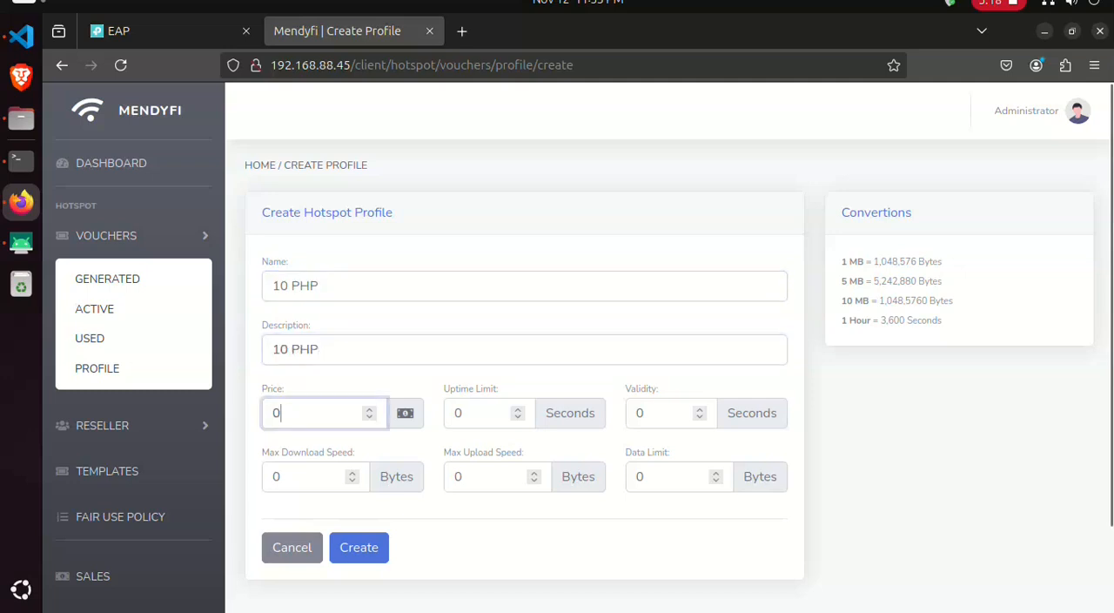
key("Tab")
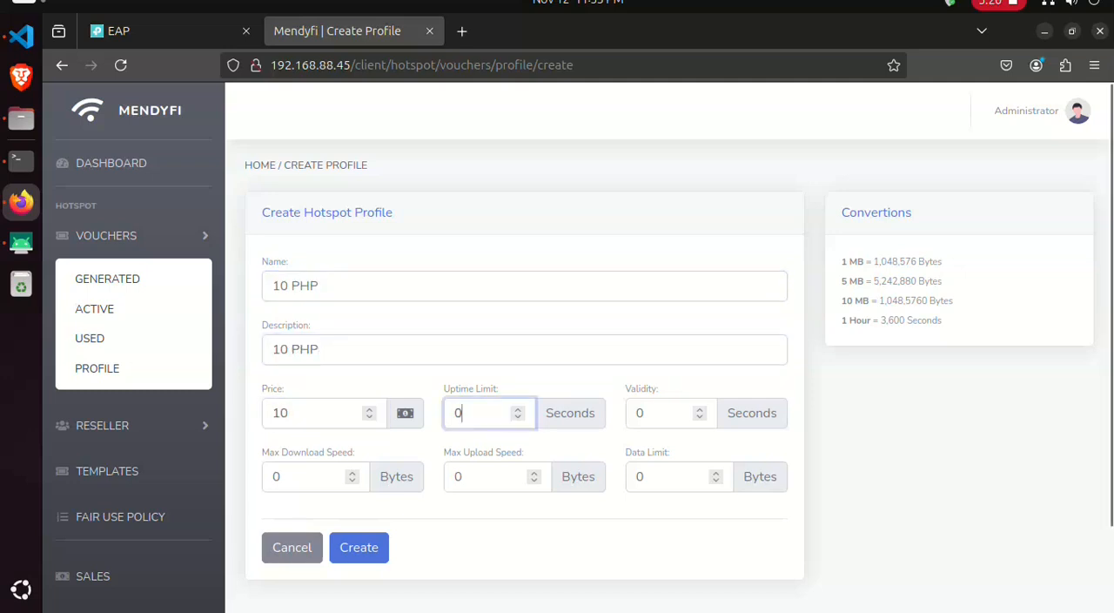
key("Return")
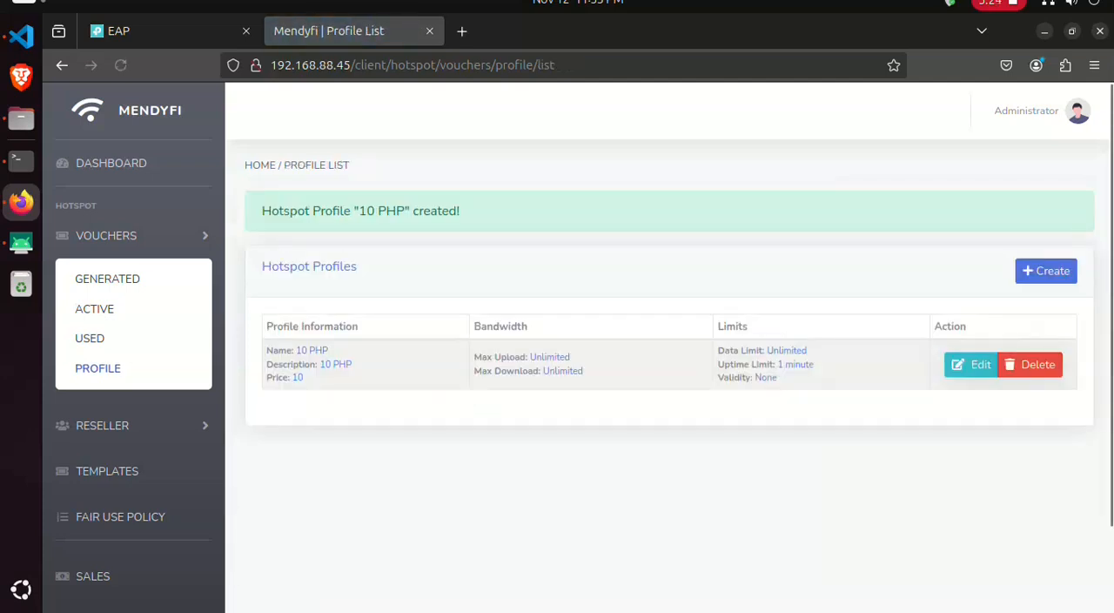
- Generate 2 hotspot vouchers using the 10 PHP profile
left_click(108, 278)
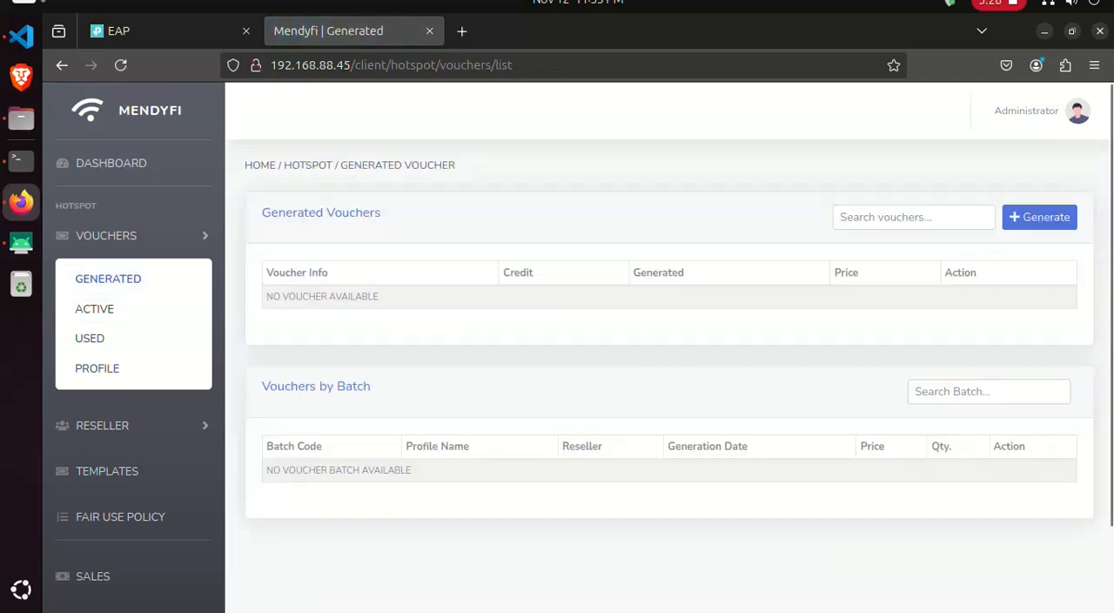
left_click(1040, 217)
scroll(522, 392, "down", 3)
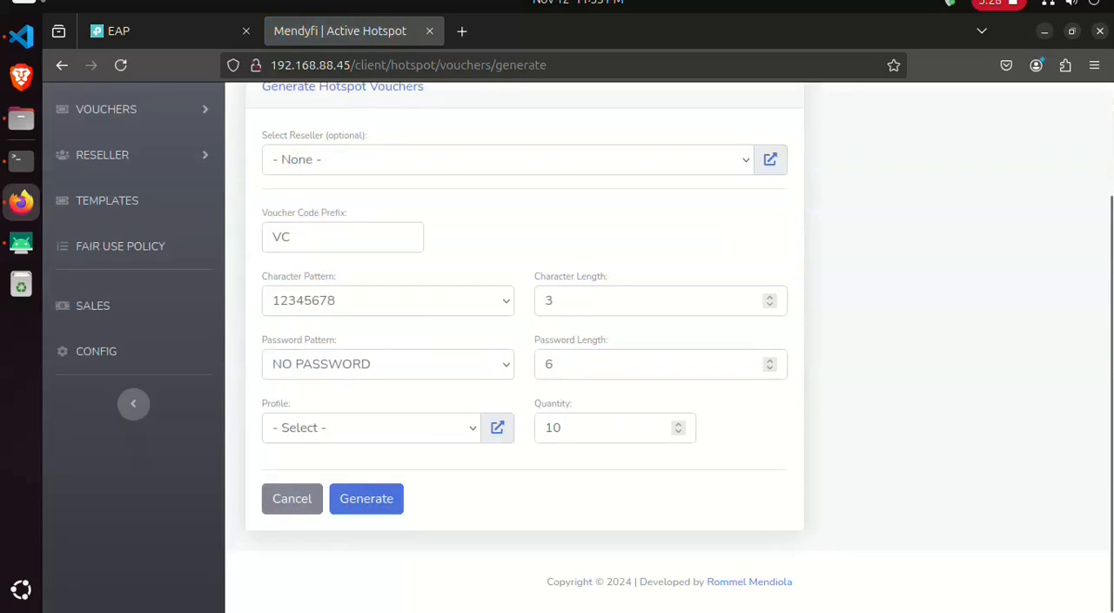
left_click(371, 427)
left_click(372, 479)
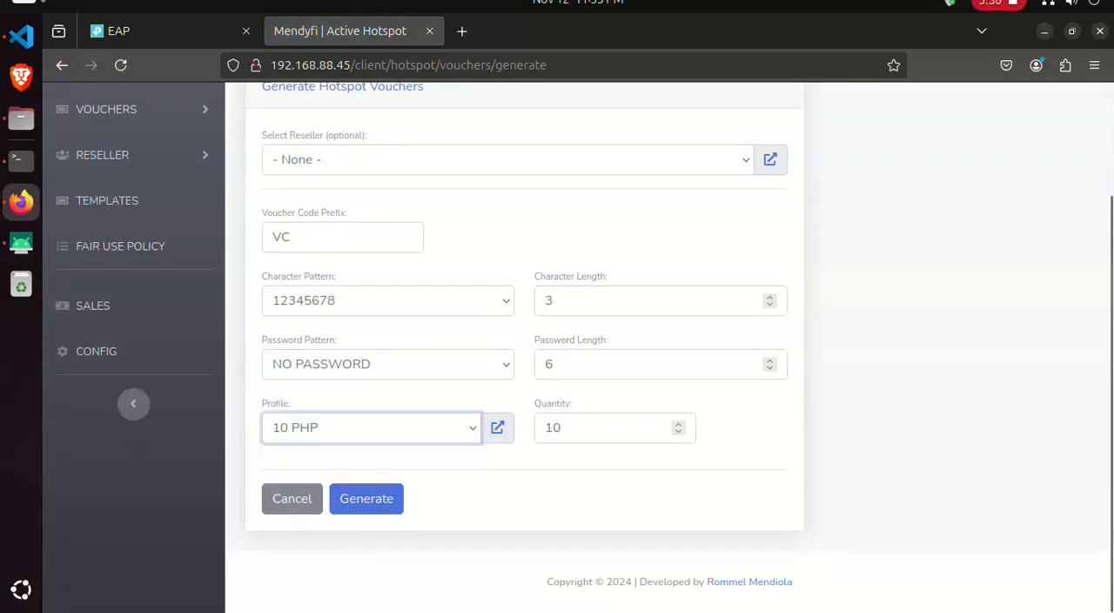
key("Tab")
type("2")
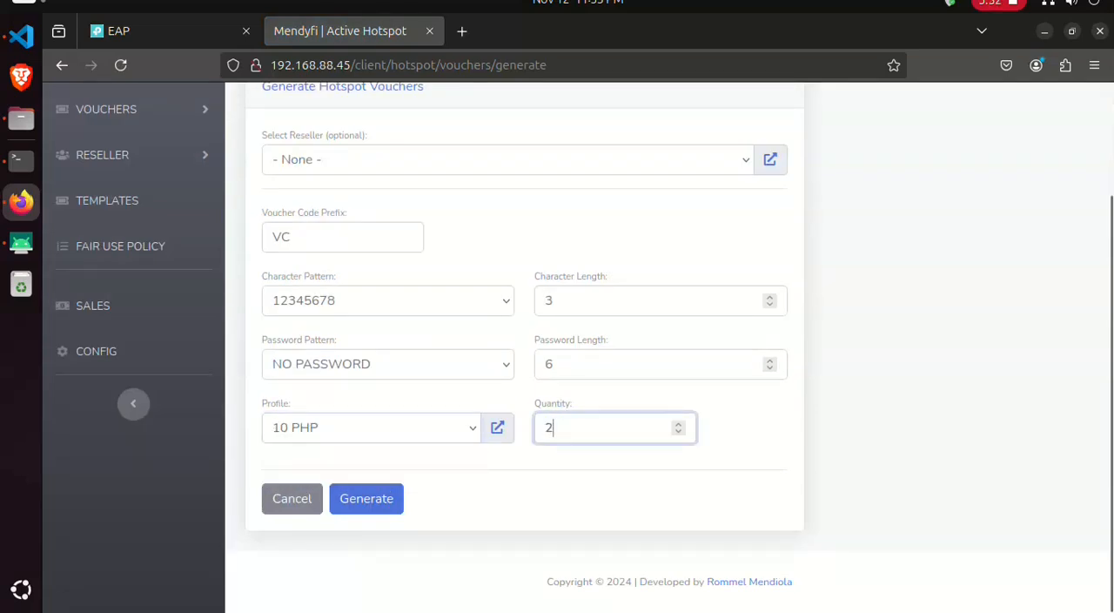
scroll(557, 348, "up", 2)
key("Return")
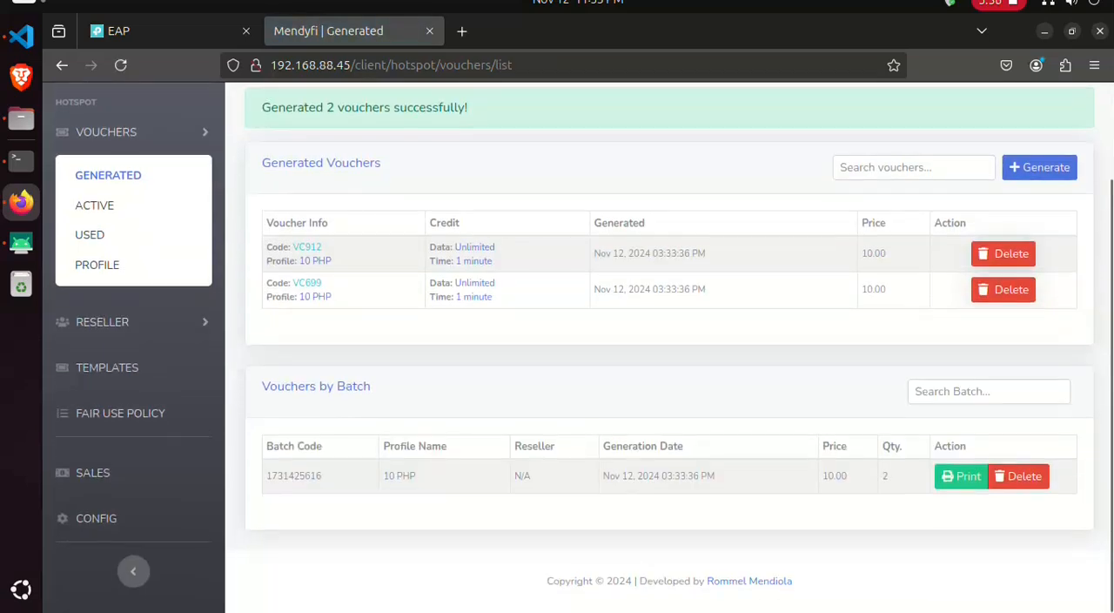
- Open the printable page of the generated 10 PHP voucher batch using the Default template
left_click(961, 477)
left_click(578, 351)
left_click(578, 352)
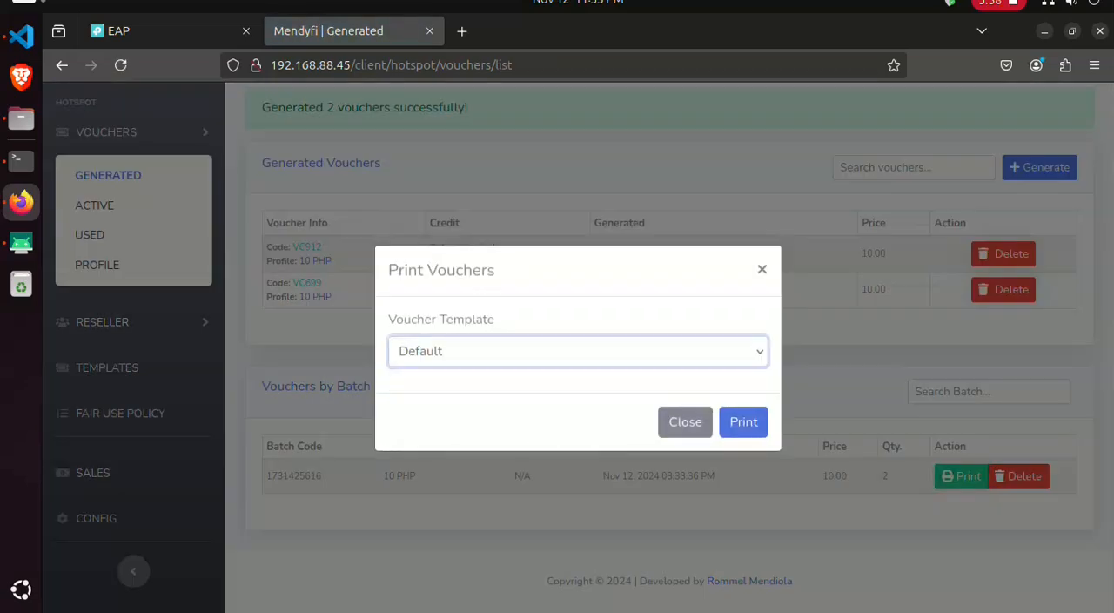
left_click(743, 422)
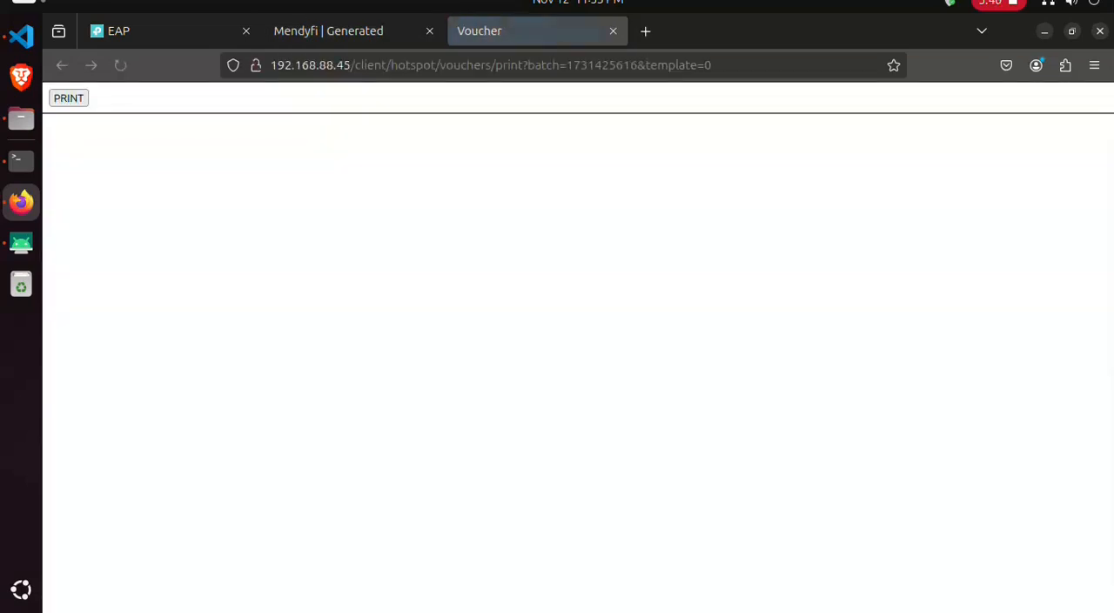
- On the mirrored phone, sign in to piso_wifi with the voucher code from the first printed voucher
left_click(727, 174)
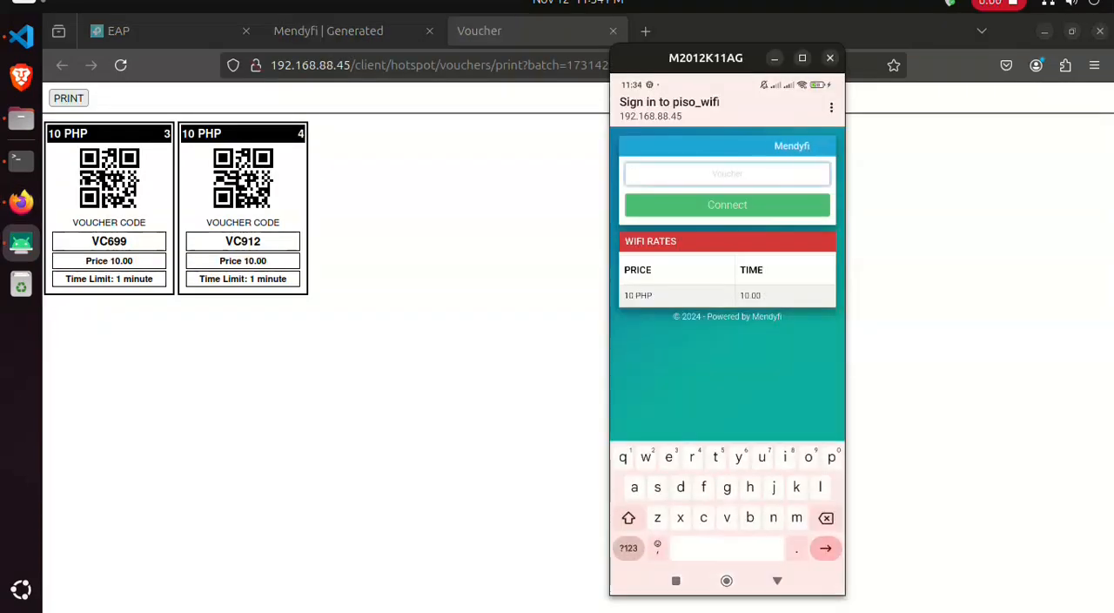
type("V")
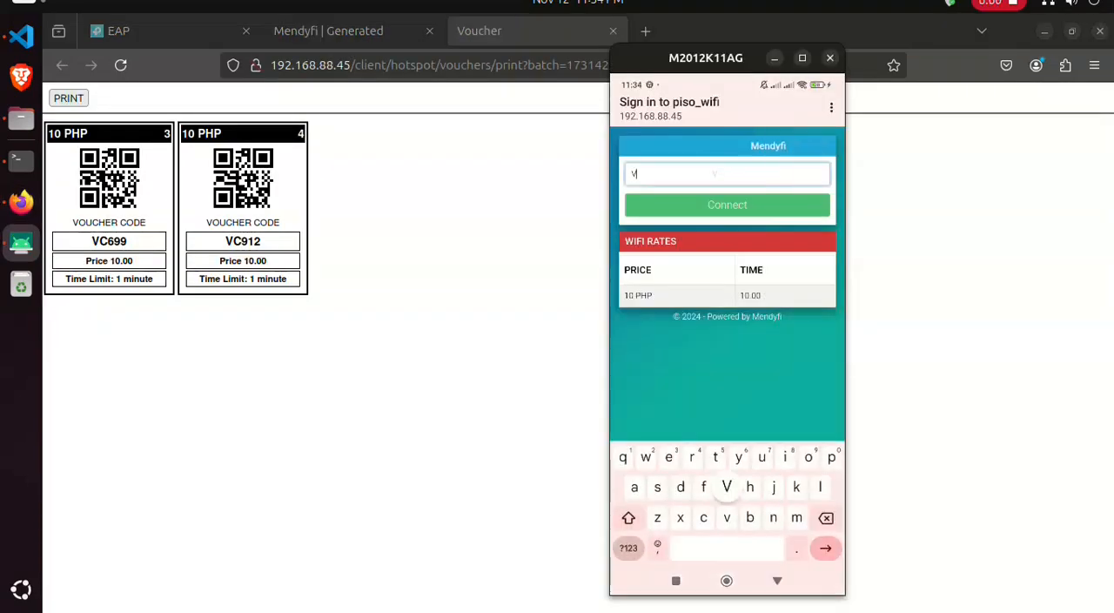
type("C69")
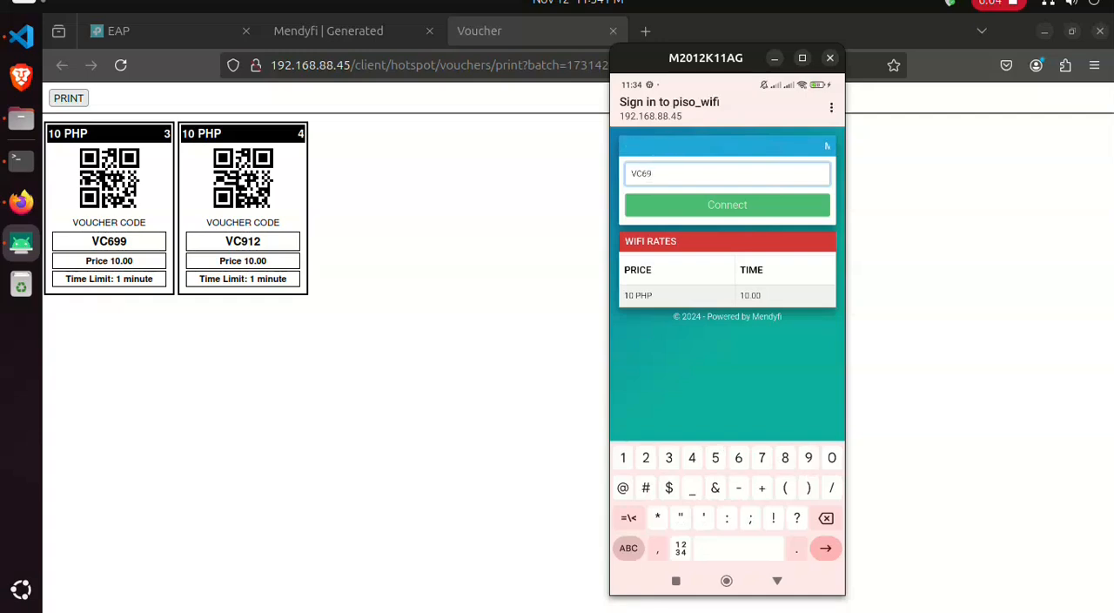
type("7")
key("BackSpace")
type("9")
key("Return")
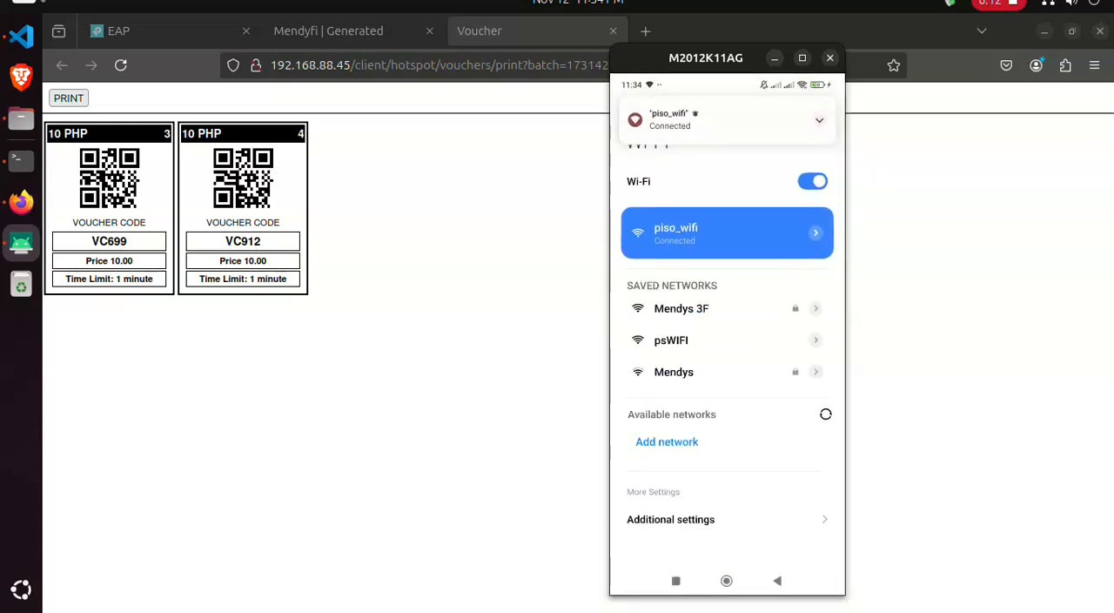
- Switch back to Firefox, reload the printable voucher page, and check the active hotspot vouchers in Mendyfi
key("alt+Tab")
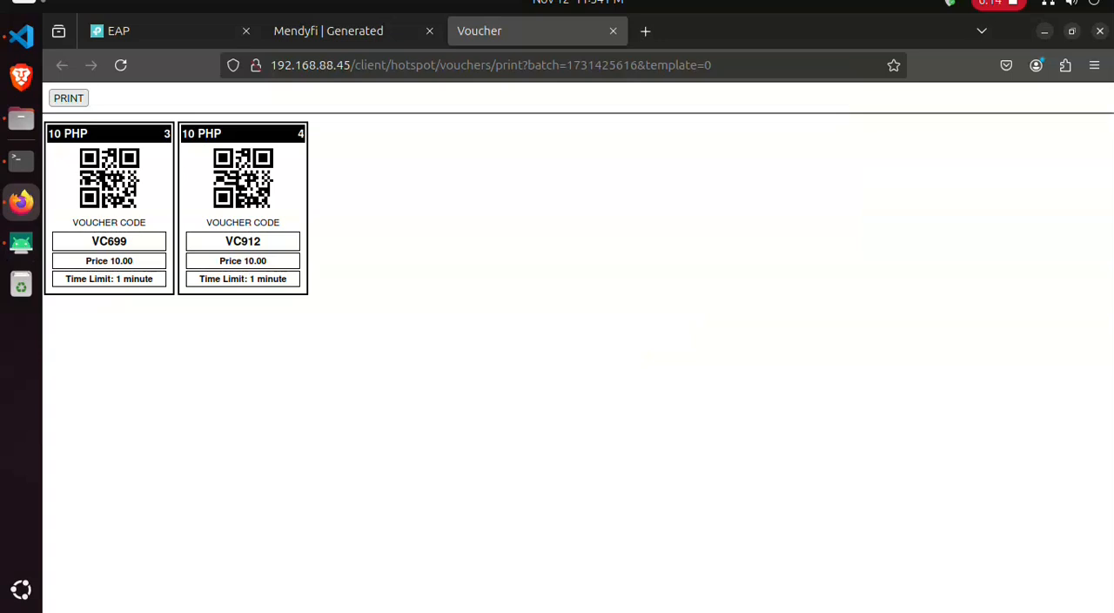
key("F5")
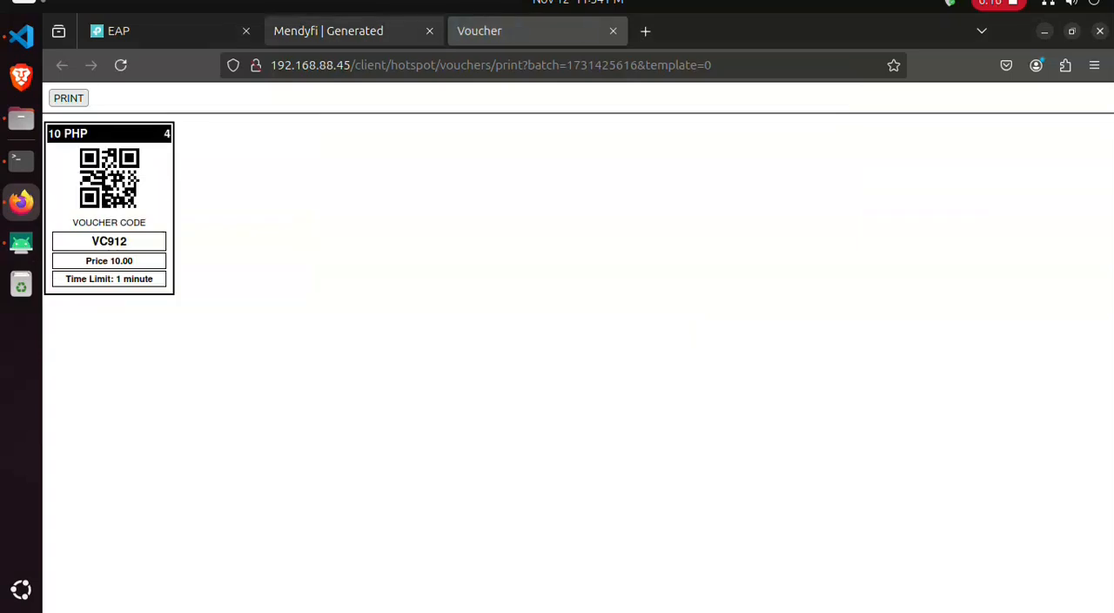
left_click(328, 31)
left_click(686, 422)
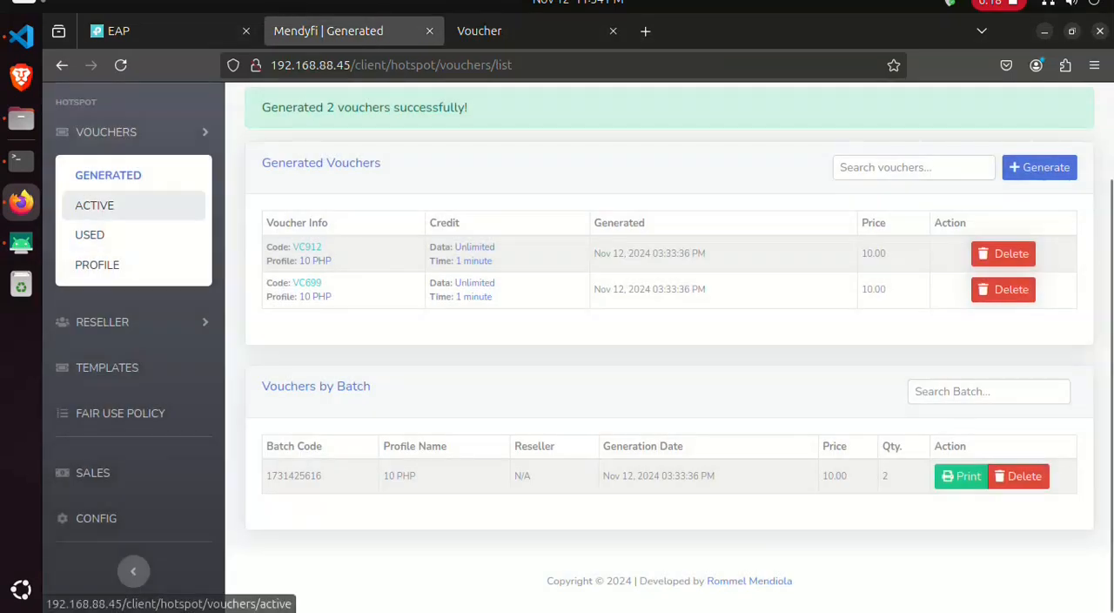
left_click(94, 204)
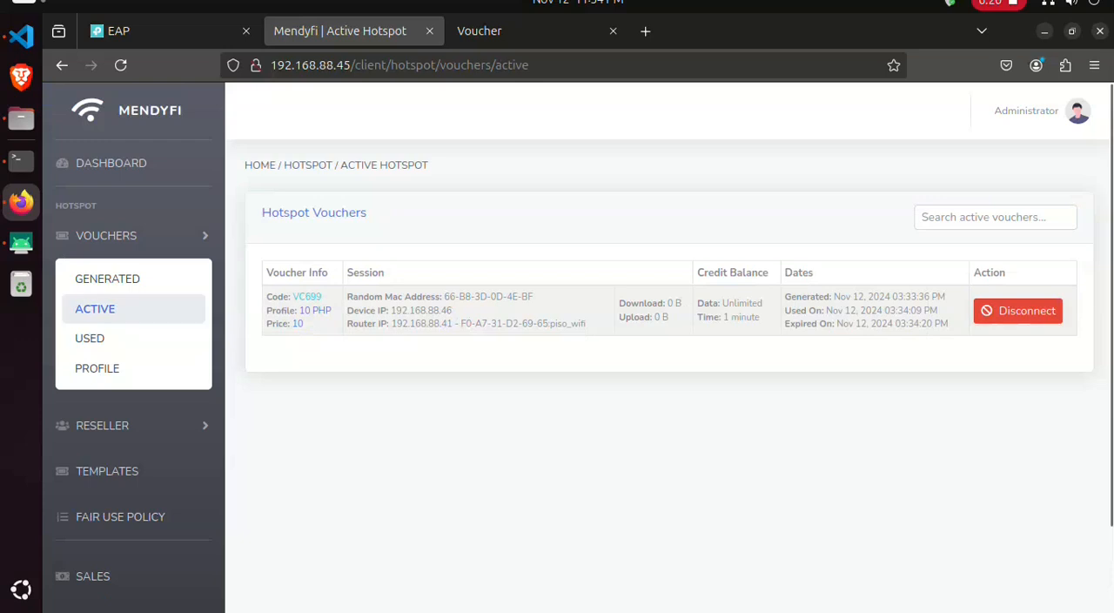
left_click(95, 309)
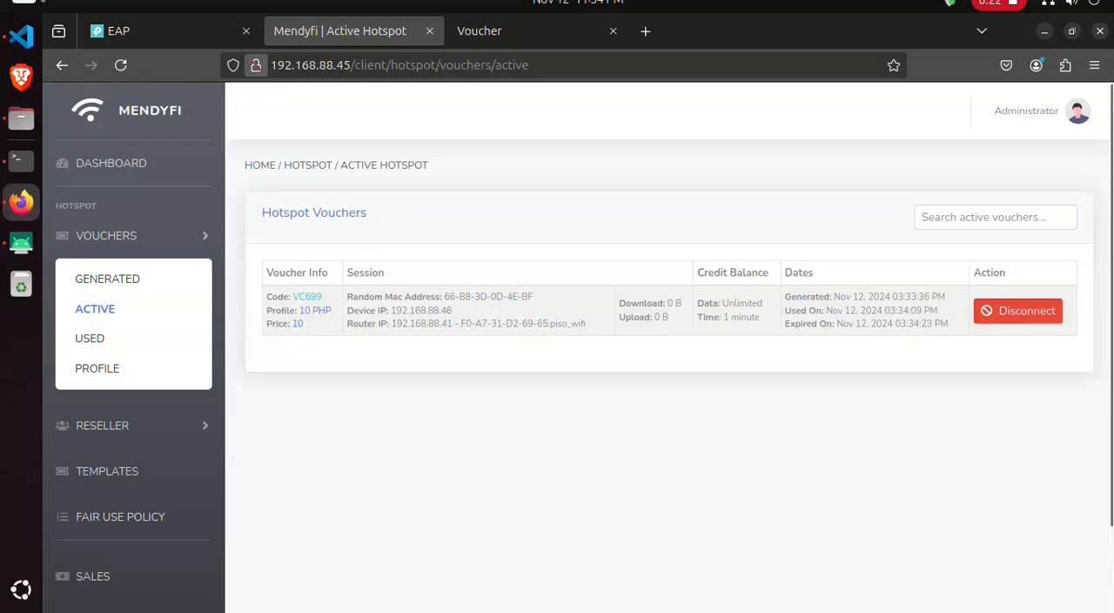
- View the guest client list in the EAP's status pages and compare it with the active voucher session in Mendyfi
left_click(165, 31)
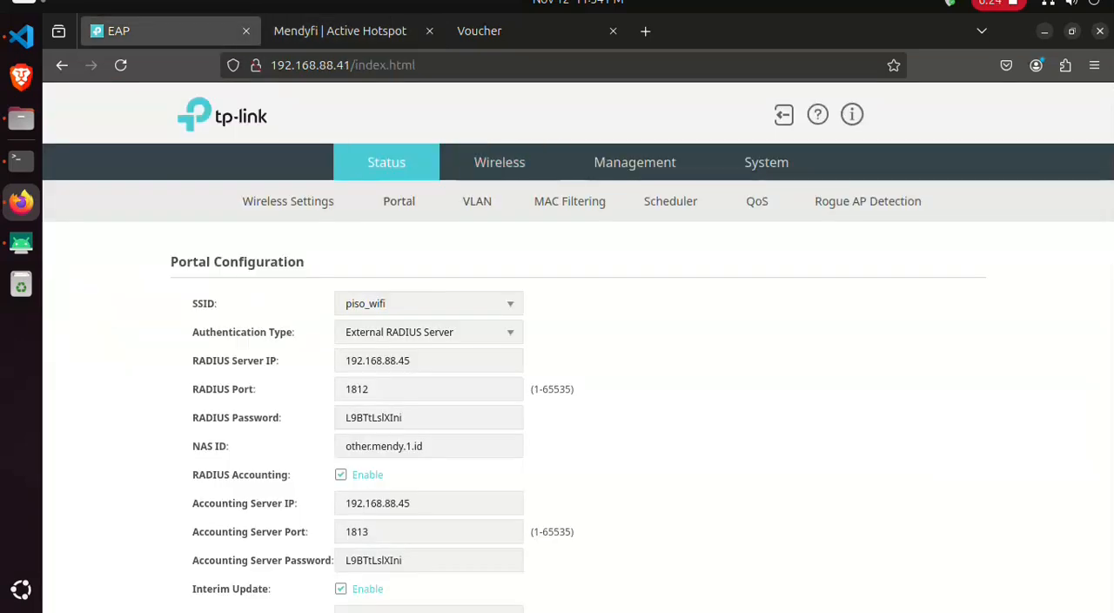
left_click(679, 201)
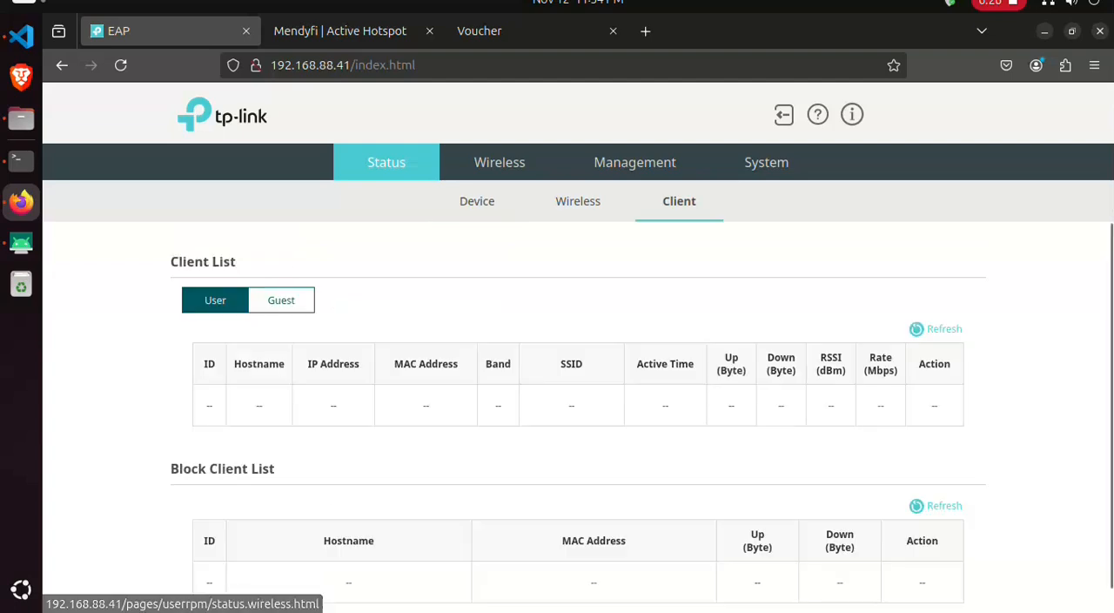
left_click(281, 301)
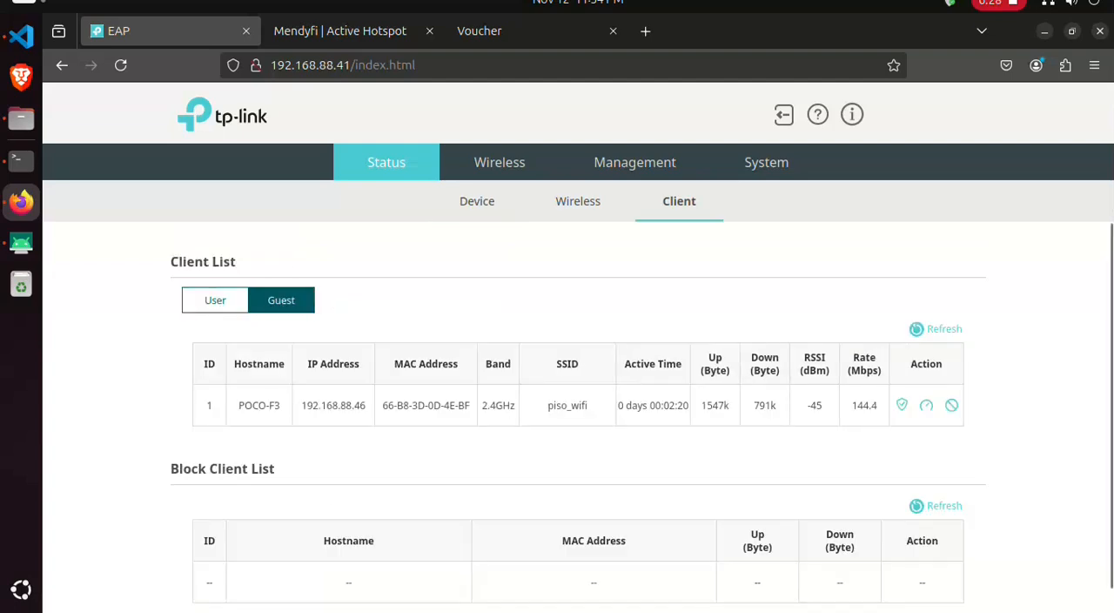
scroll(578, 417, "down", 1)
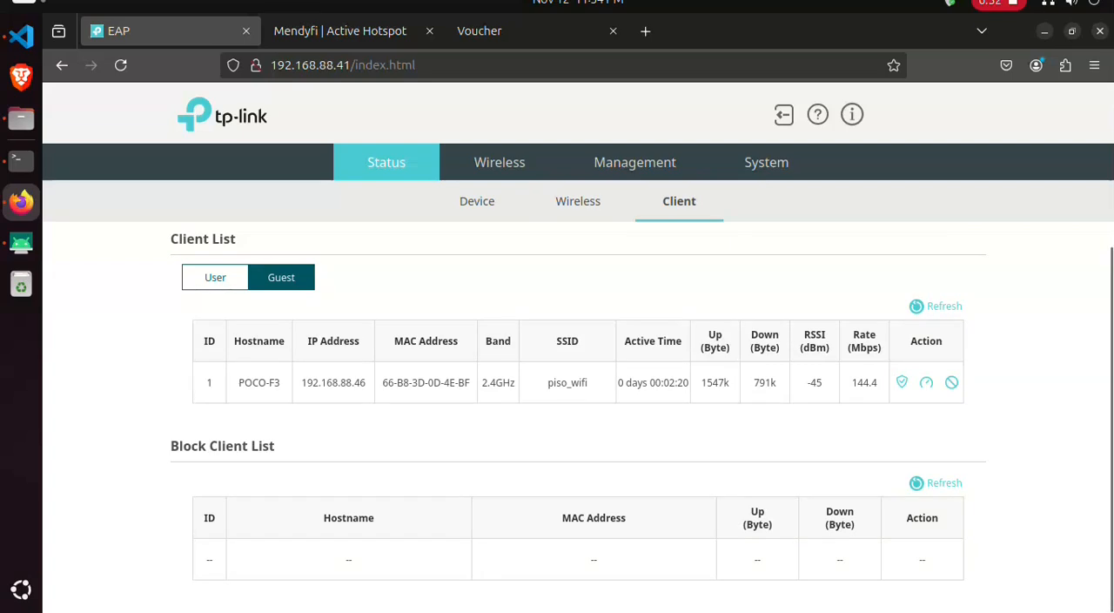
key("ctrl+Tab")
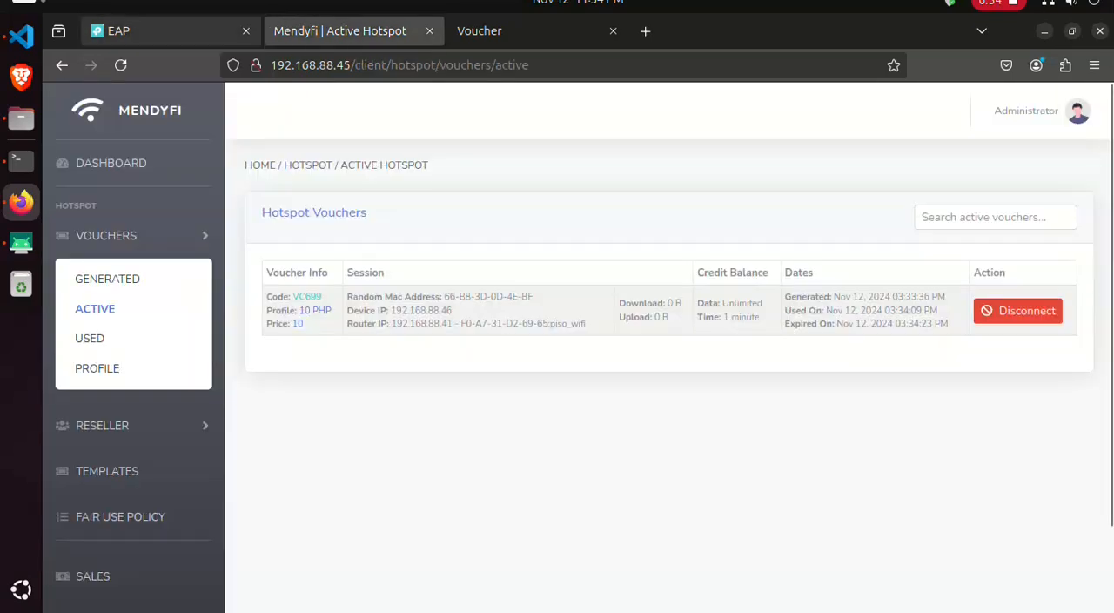
key("ctrl+shift+Tab")
key("ctrl+Tab")
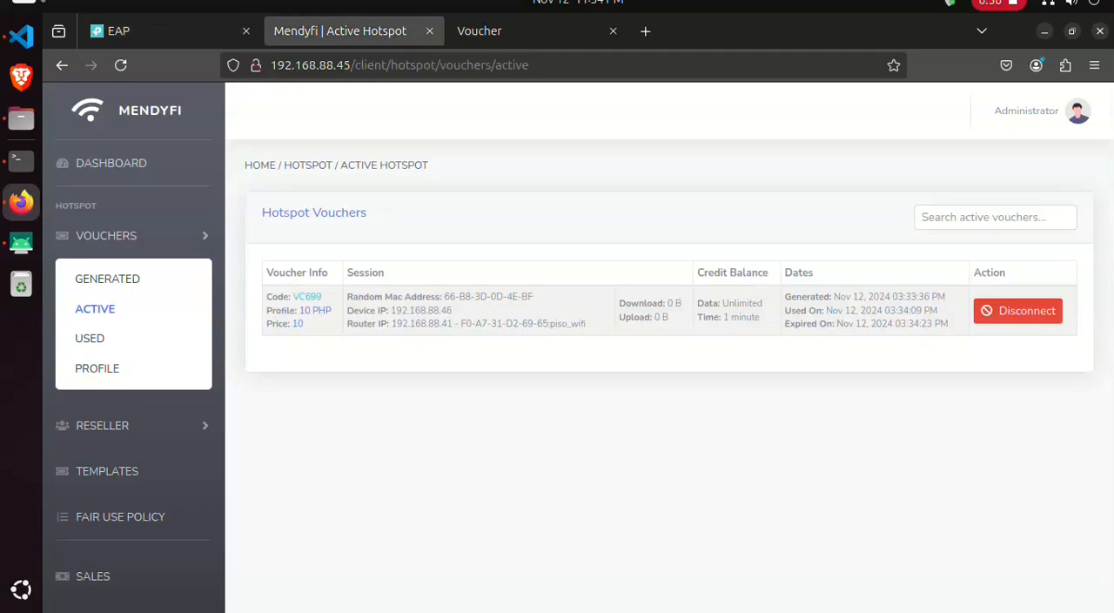